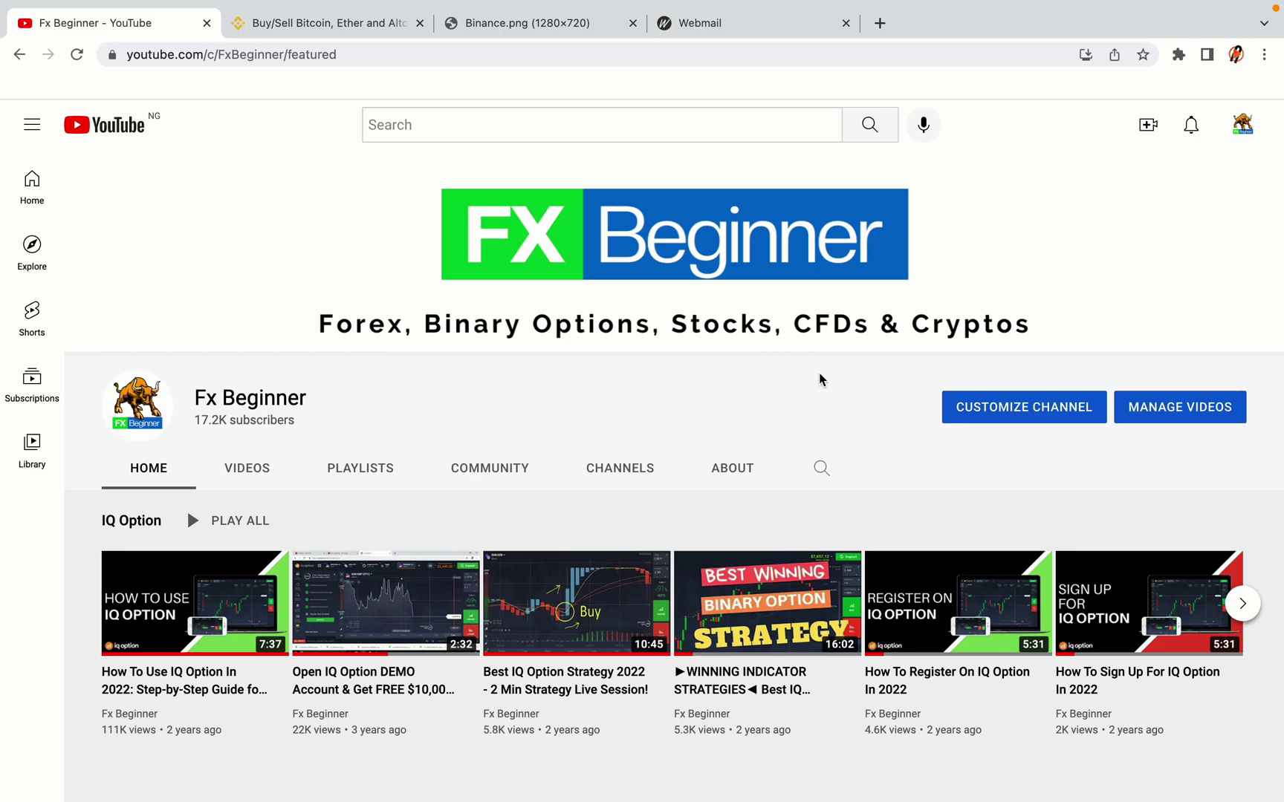
Switch from the Fx Beginner YouTube channel page to the Binance homepage tab.
{"action": "left_click", "coordinate": [319, 22]}
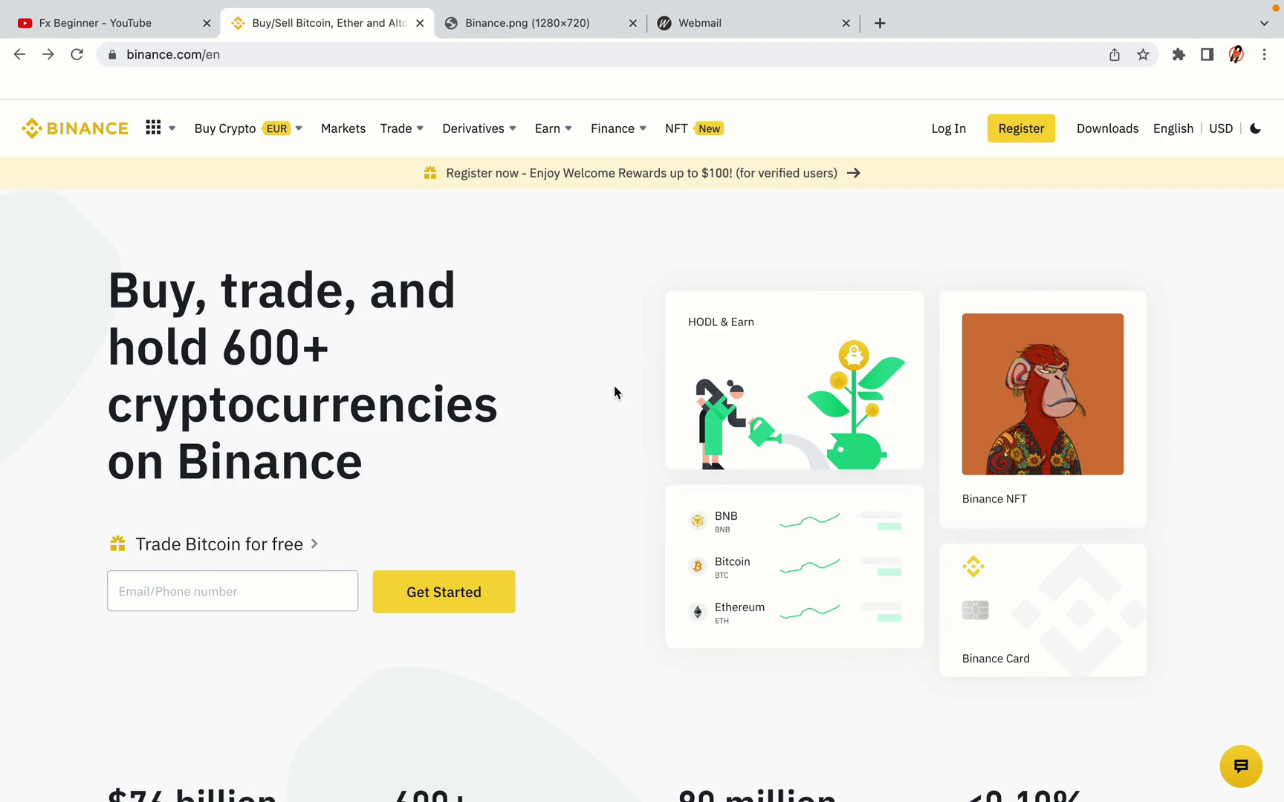
{"action": "scroll", "coordinate": [623, 449], "scroll_direction": "down", "scroll_amount": 2}
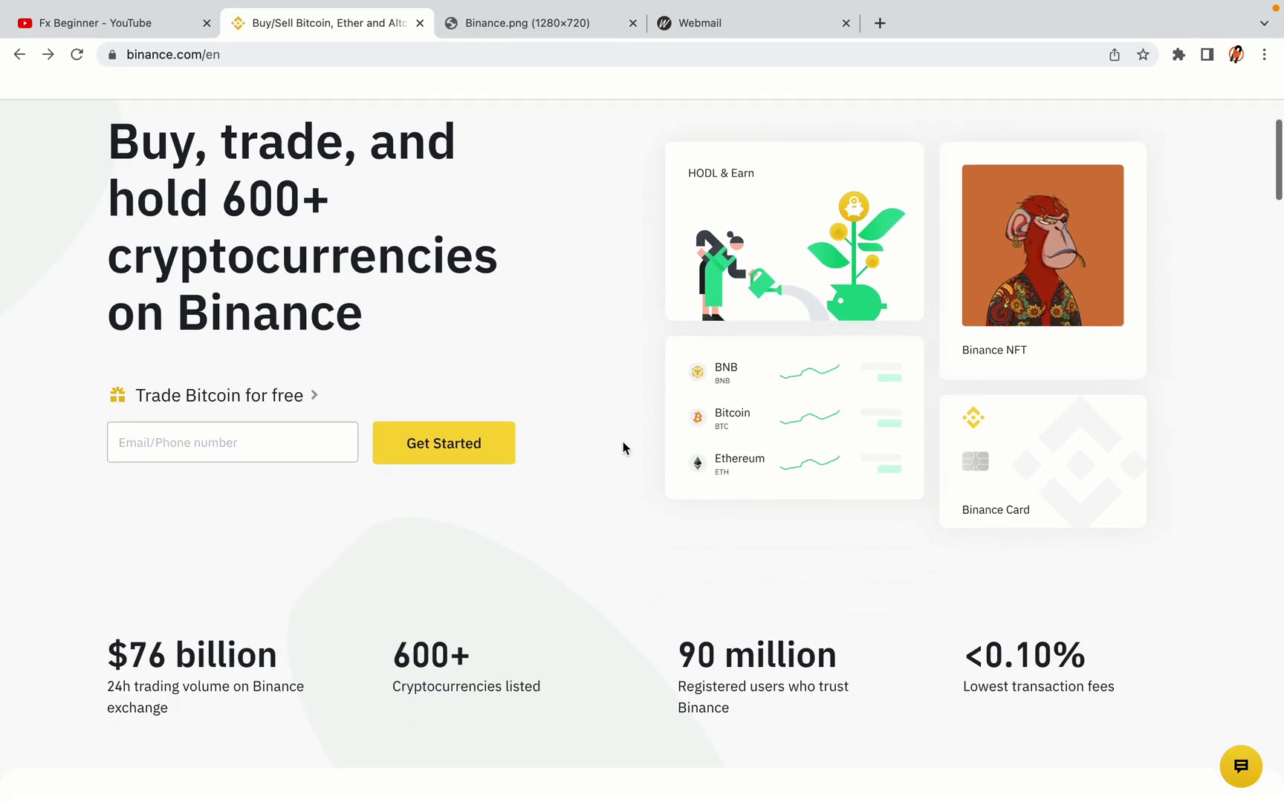
{"action": "scroll", "coordinate": [623, 448], "scroll_direction": "down", "scroll_amount": 1}
{"action": "scroll", "coordinate": [624, 448], "scroll_direction": "down", "scroll_amount": 1}
{"action": "scroll", "coordinate": [624, 449], "scroll_direction": "down", "scroll_amount": 1}
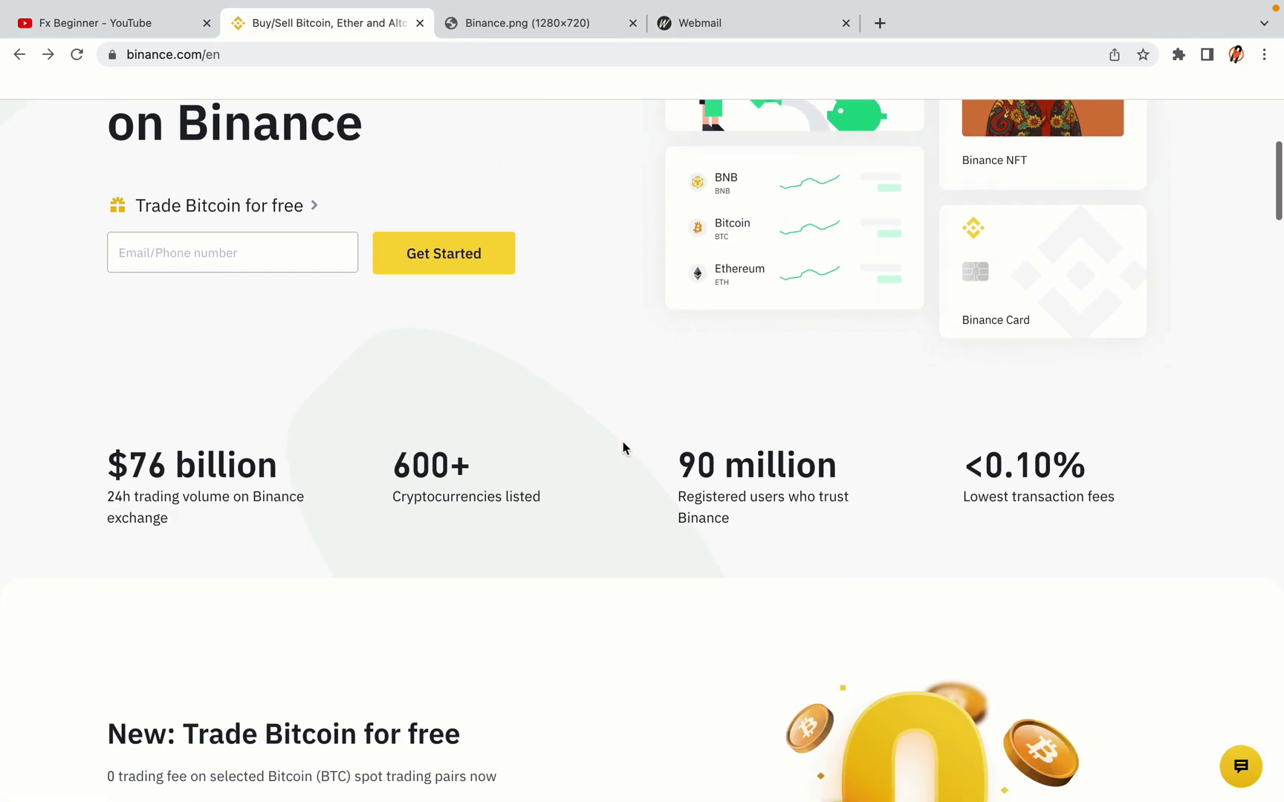
{"action": "scroll", "coordinate": [623, 447], "scroll_direction": "down", "scroll_amount": 3}
{"action": "scroll", "coordinate": [623, 449], "scroll_direction": "down", "scroll_amount": 1}
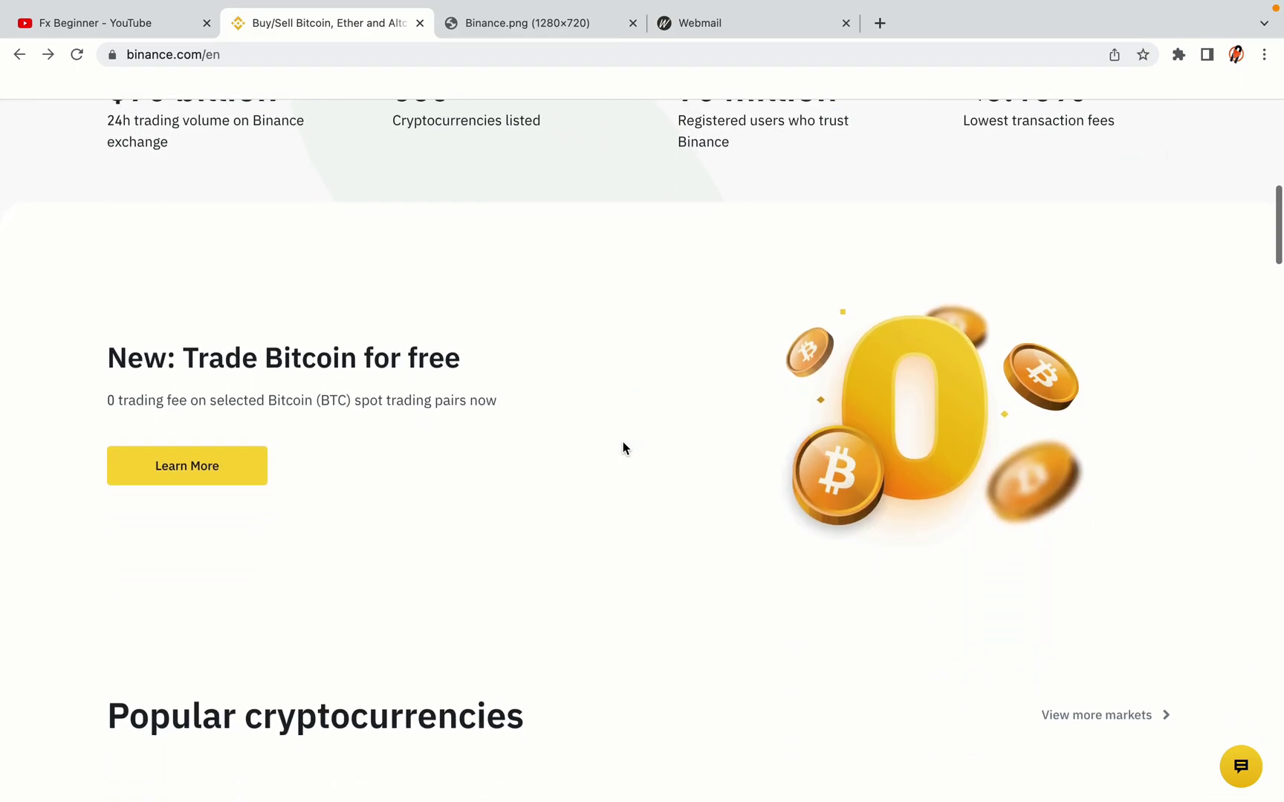
{"action": "scroll", "coordinate": [624, 448], "scroll_direction": "up", "scroll_amount": 2}
{"action": "scroll", "coordinate": [623, 449], "scroll_direction": "up", "scroll_amount": 1}
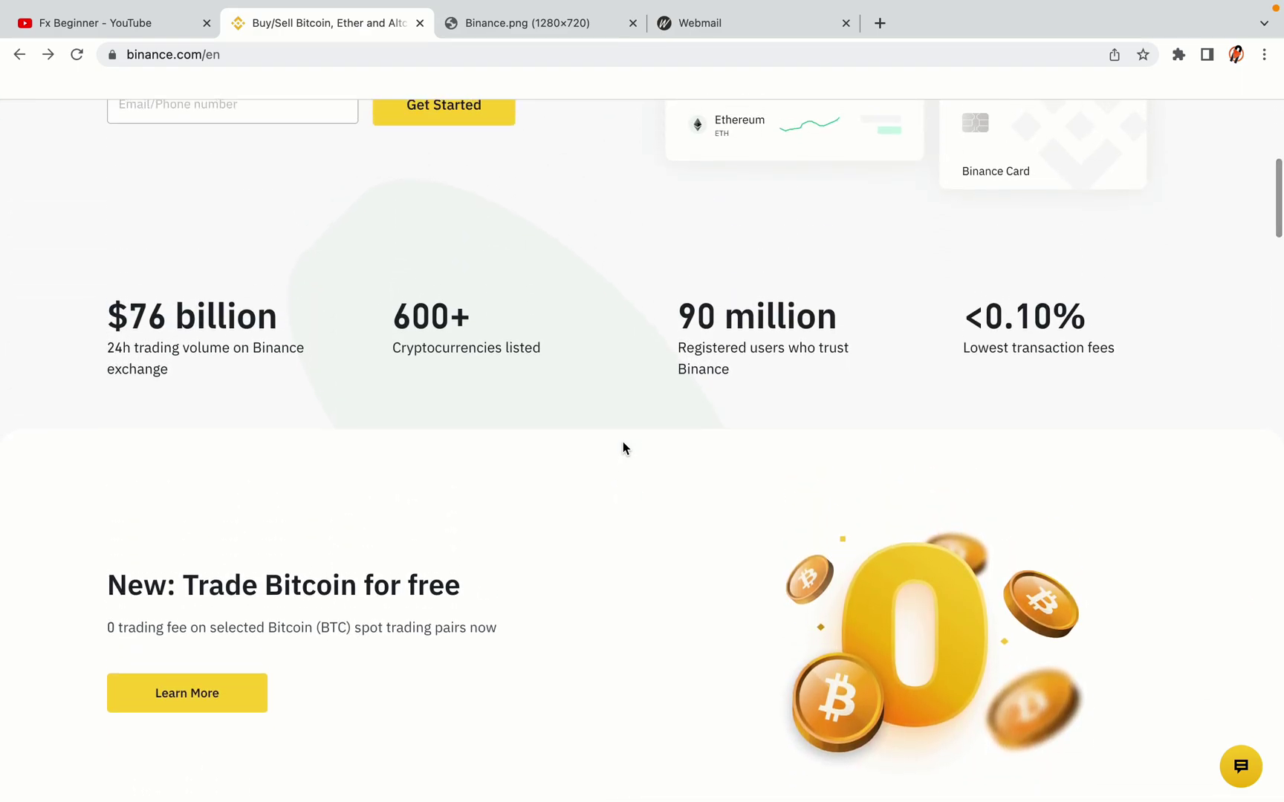
{"action": "scroll", "coordinate": [623, 449], "scroll_direction": "down", "scroll_amount": 6}
{"action": "scroll", "coordinate": [622, 448], "scroll_direction": "down", "scroll_amount": 1}
{"action": "scroll", "coordinate": [623, 449], "scroll_direction": "down", "scroll_amount": 1}
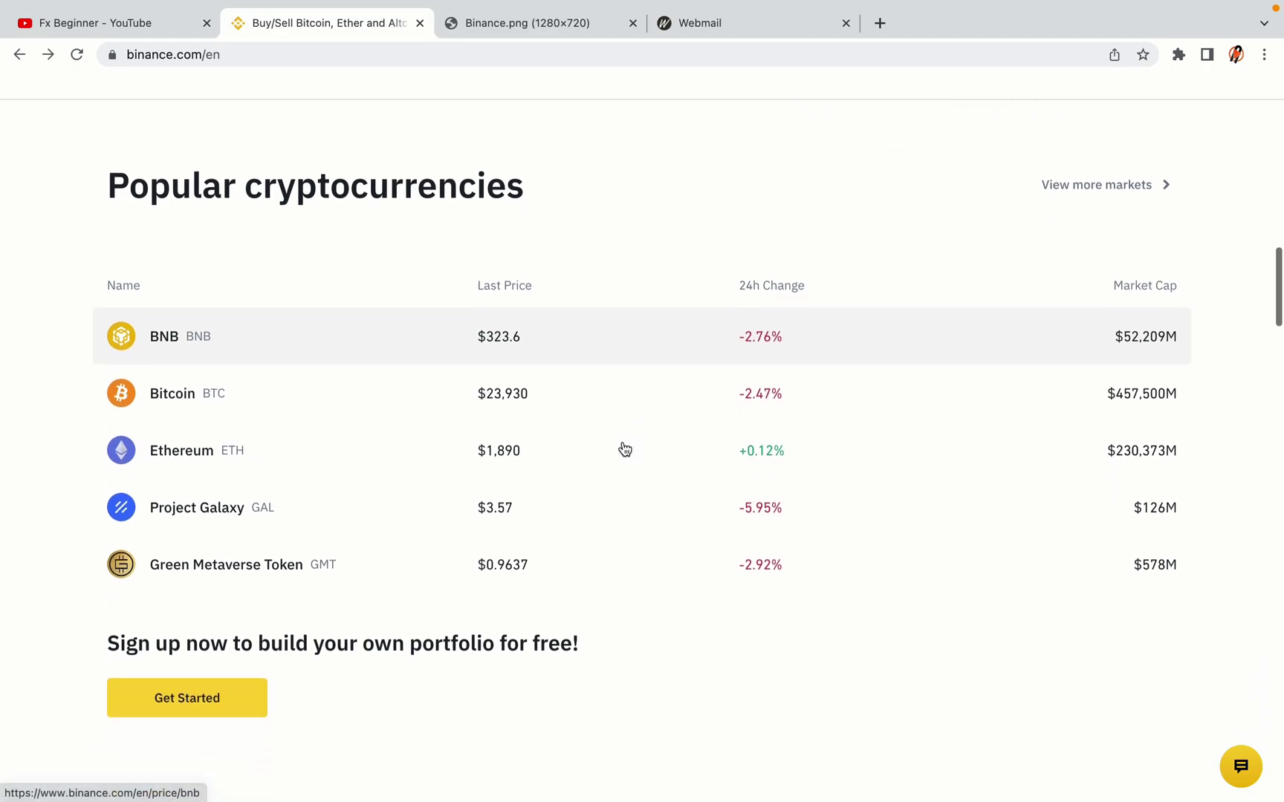
{"action": "scroll", "coordinate": [623, 448], "scroll_direction": "down", "scroll_amount": 2}
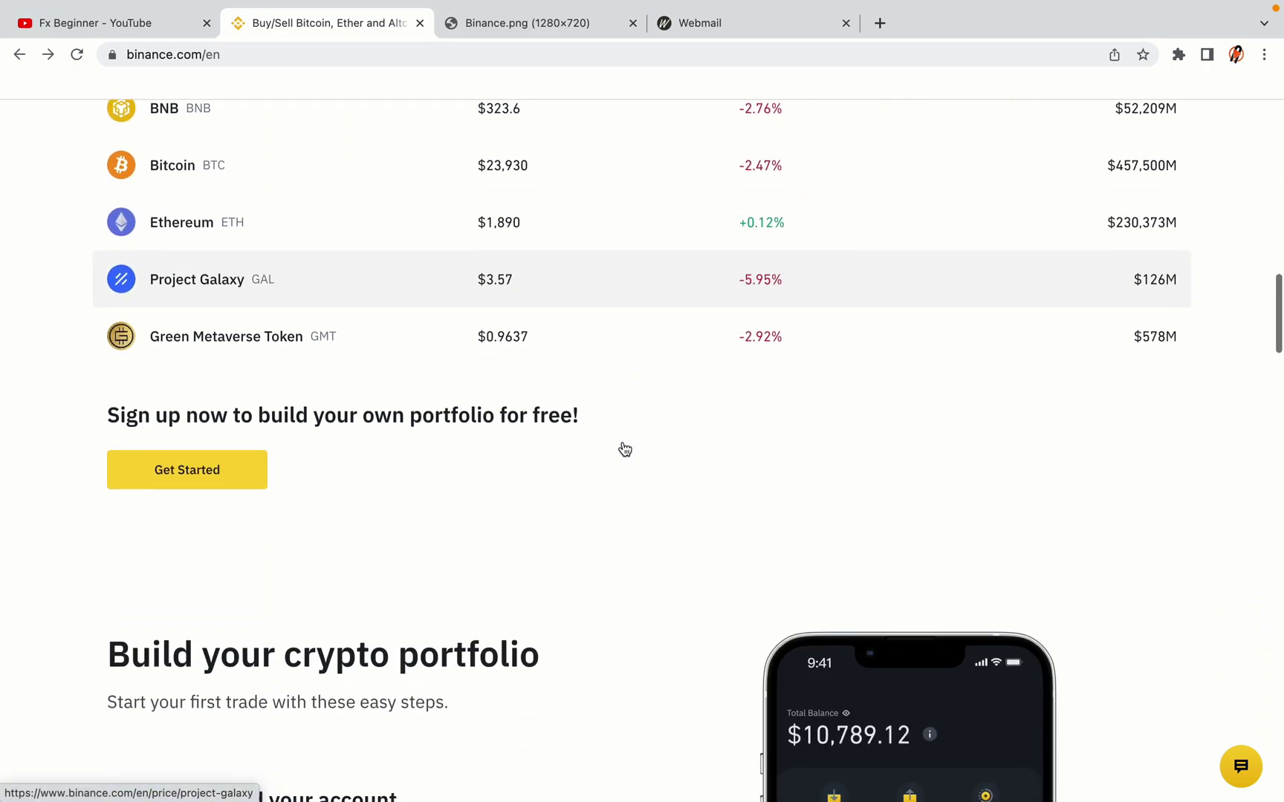
{"action": "scroll", "coordinate": [623, 448], "scroll_direction": "down", "scroll_amount": 2}
{"action": "scroll", "coordinate": [622, 448], "scroll_direction": "down", "scroll_amount": 2}
{"action": "scroll", "coordinate": [623, 448], "scroll_direction": "down", "scroll_amount": 1}
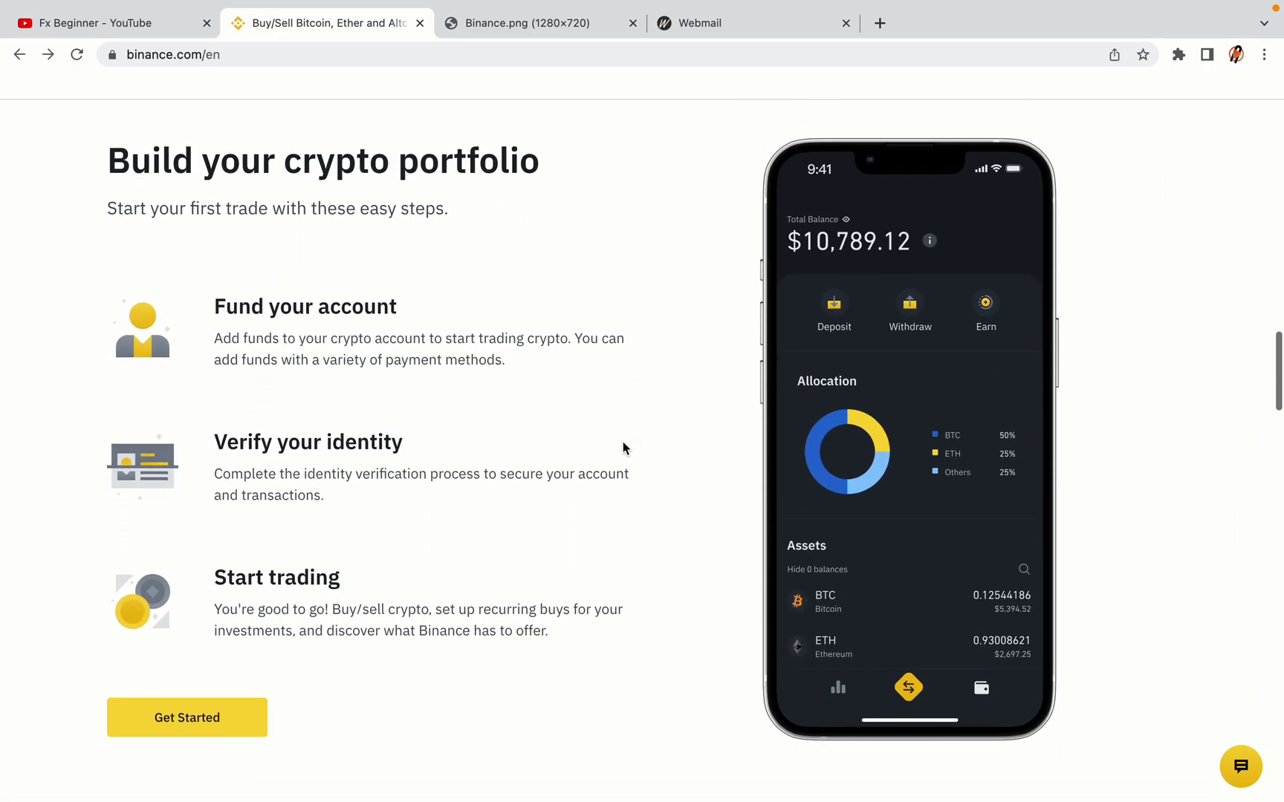
{"action": "scroll", "coordinate": [623, 449], "scroll_direction": "down", "scroll_amount": 3}
{"action": "scroll", "coordinate": [622, 448], "scroll_direction": "down", "scroll_amount": 2}
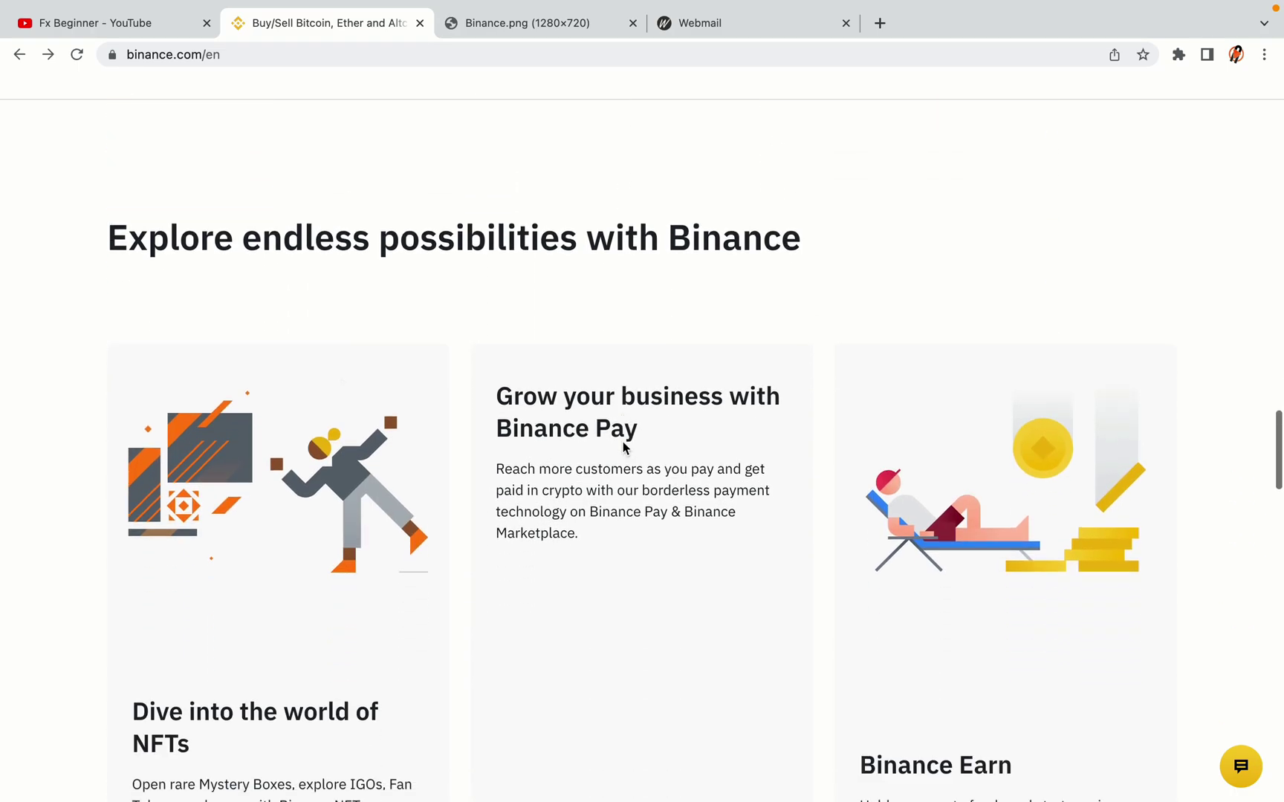
{"action": "scroll", "coordinate": [623, 449], "scroll_direction": "down", "scroll_amount": 1}
{"action": "scroll", "coordinate": [624, 449], "scroll_direction": "down", "scroll_amount": 4}
{"action": "scroll", "coordinate": [623, 443], "scroll_direction": "down", "scroll_amount": 1}
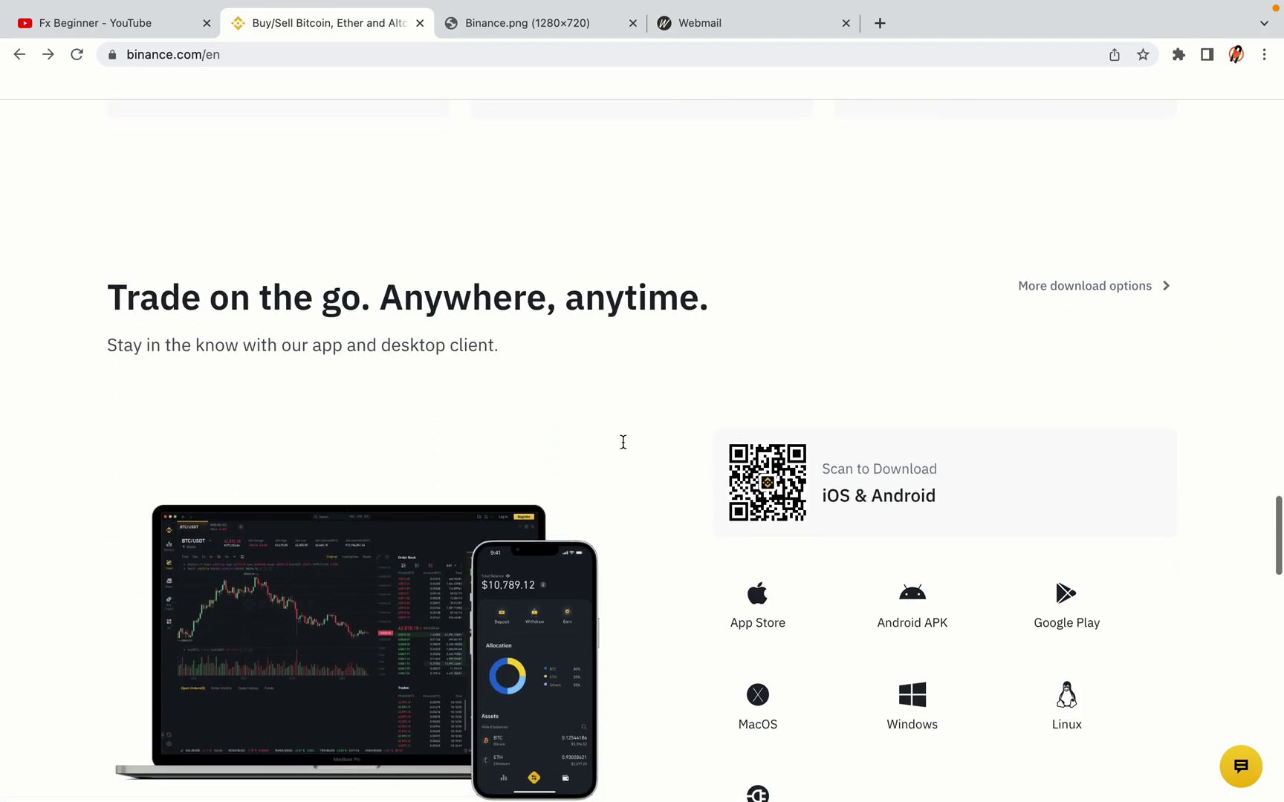
{"action": "scroll", "coordinate": [624, 442], "scroll_direction": "down", "scroll_amount": 1}
{"action": "scroll", "coordinate": [623, 441], "scroll_direction": "down", "scroll_amount": 5}
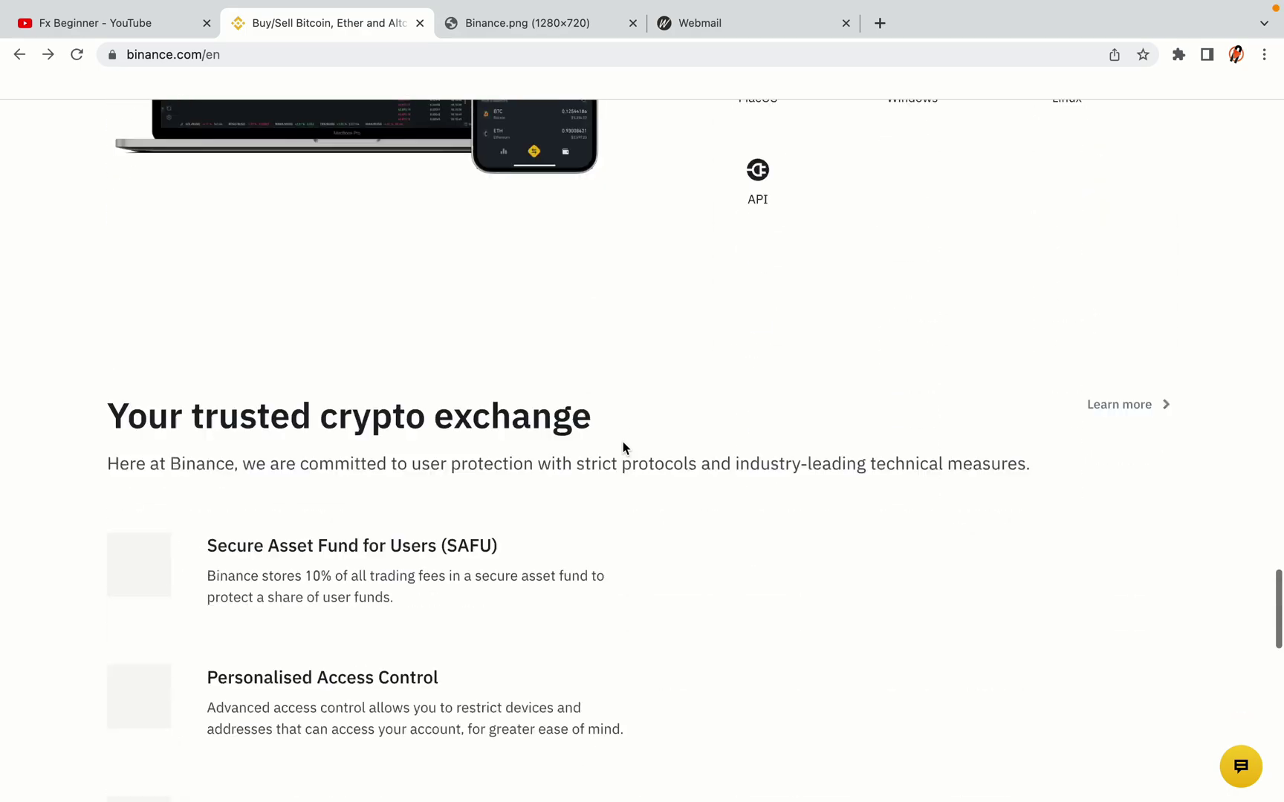
{"action": "scroll", "coordinate": [623, 447], "scroll_direction": "down", "scroll_amount": 3}
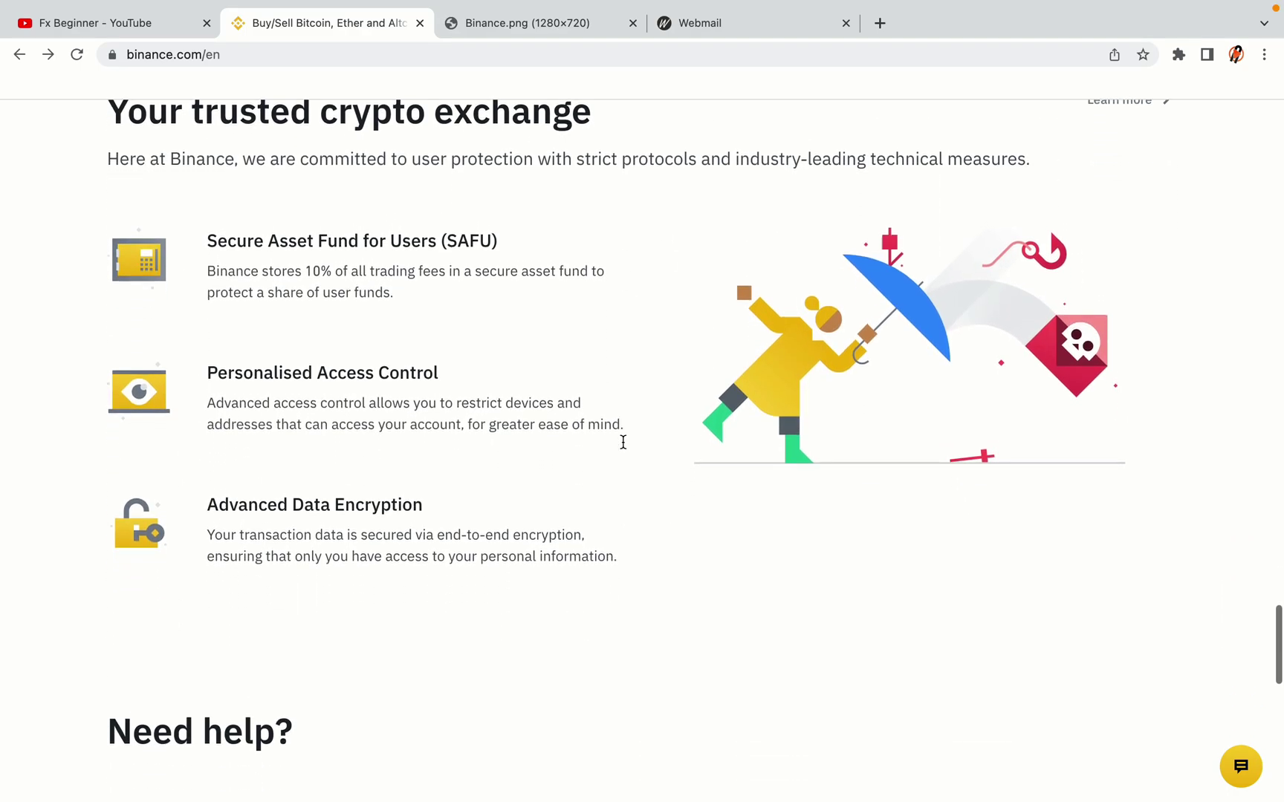
{"action": "scroll", "coordinate": [622, 442], "scroll_direction": "down", "scroll_amount": 4}
{"action": "scroll", "coordinate": [622, 442], "scroll_direction": "down", "scroll_amount": 1}
{"action": "scroll", "coordinate": [622, 441], "scroll_direction": "down", "scroll_amount": 1}
{"action": "scroll", "coordinate": [623, 448], "scroll_direction": "up", "scroll_amount": 10}
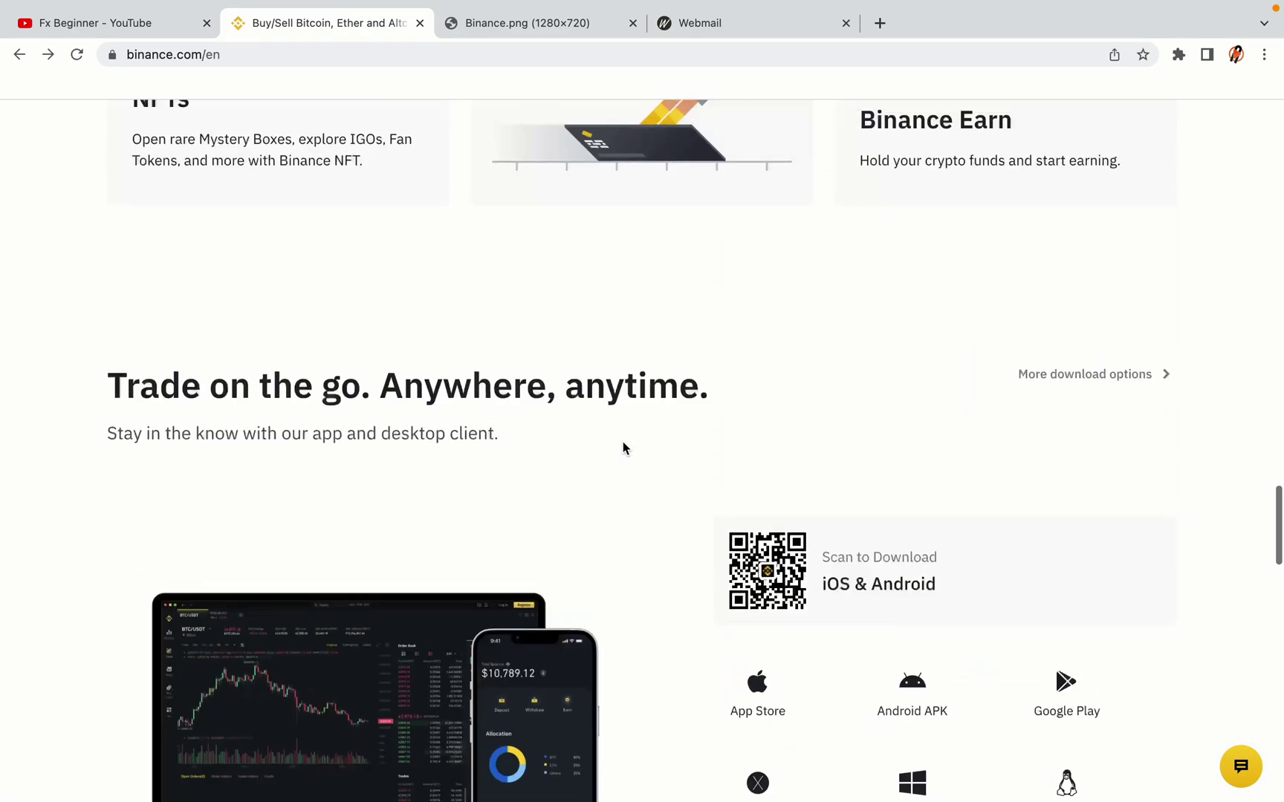
{"action": "scroll", "coordinate": [622, 448], "scroll_direction": "up", "scroll_amount": 10}
{"action": "scroll", "coordinate": [623, 449], "scroll_direction": "up", "scroll_amount": 4}
{"action": "scroll", "coordinate": [622, 448], "scroll_direction": "up", "scroll_amount": 3}
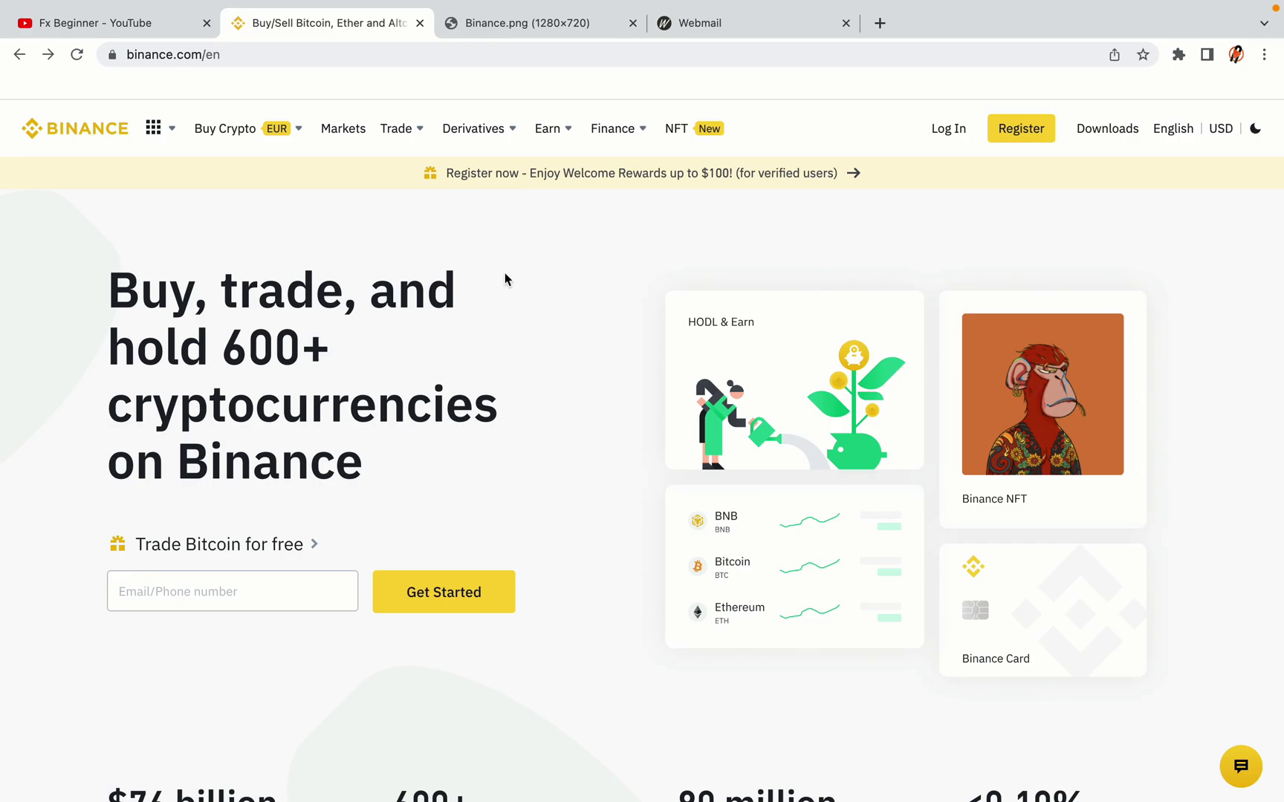
{"action": "left_click", "coordinate": [536, 22]}
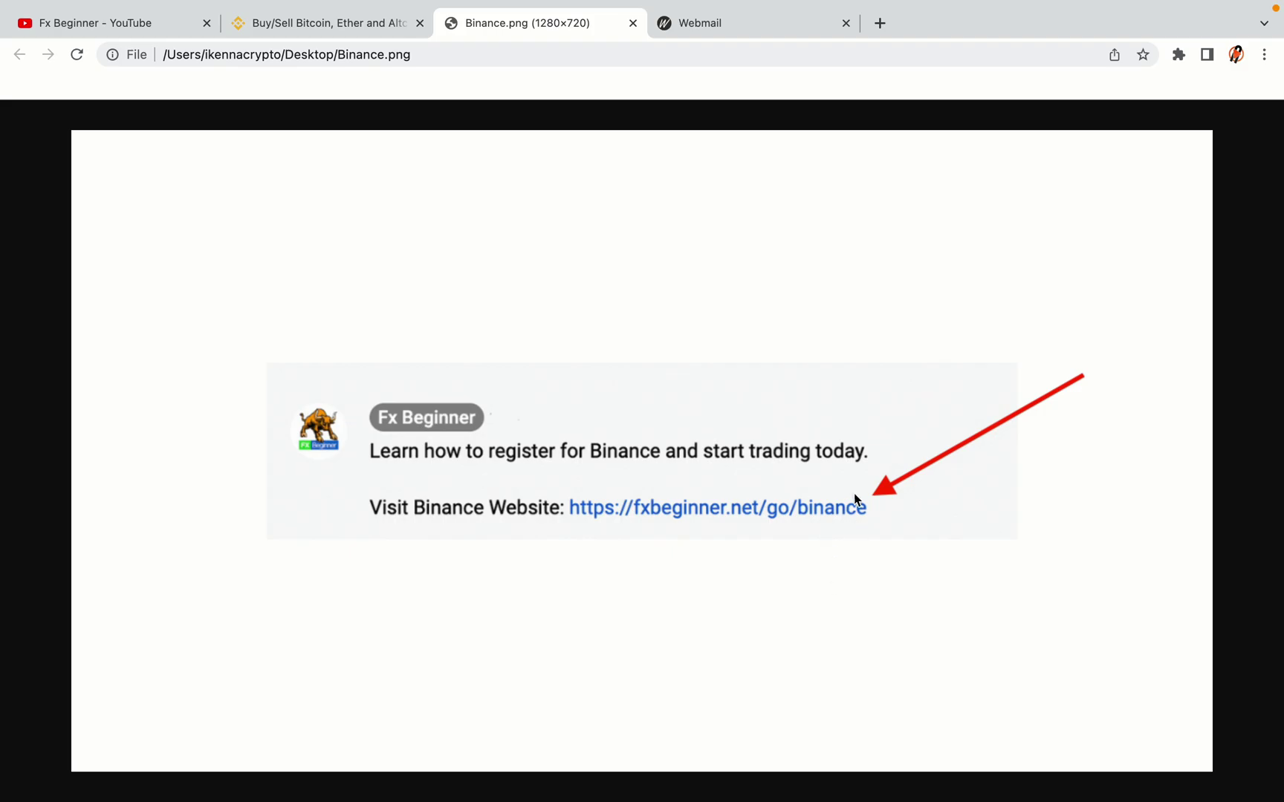
{"action": "key", "text": "ctrl+shift+Tab"}
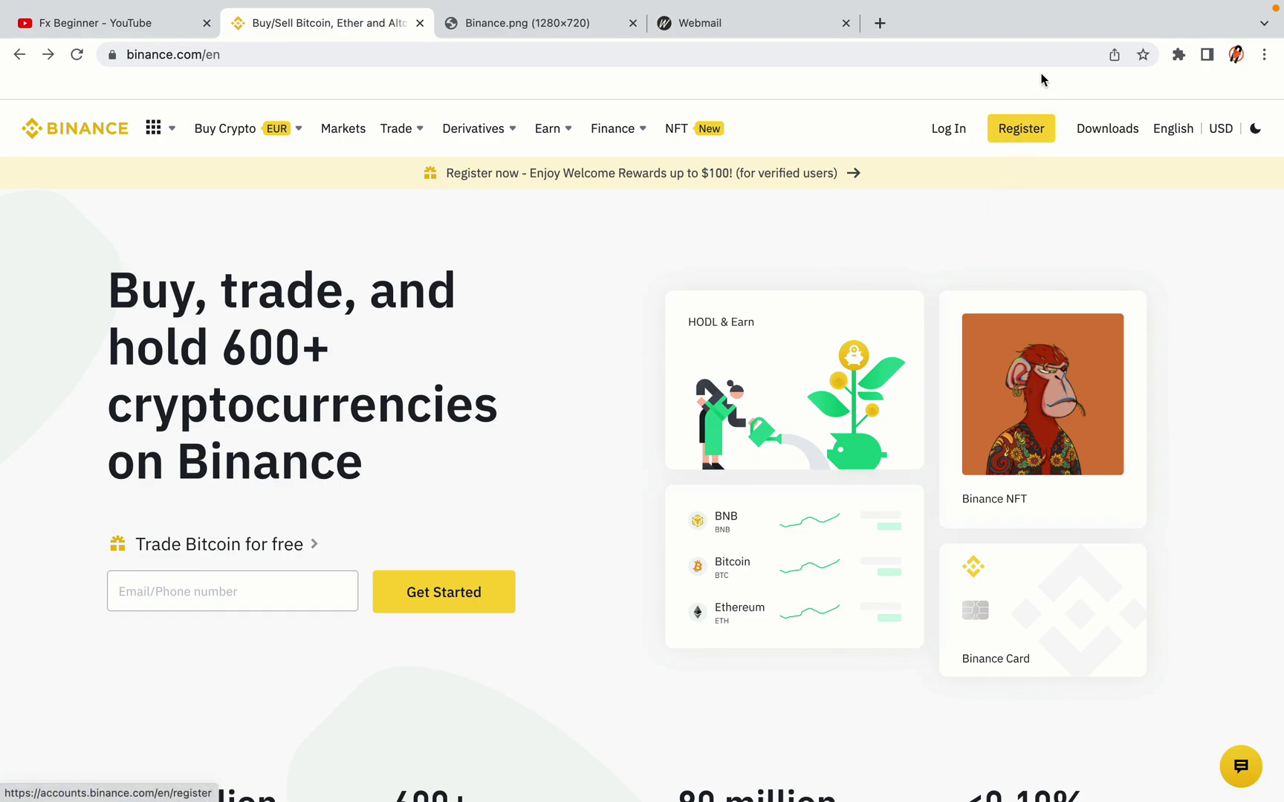
Choose 'Sign up with phone or email' to bring up the empty Create Personal Account form.
{"action": "left_click", "coordinate": [1031, 138]}
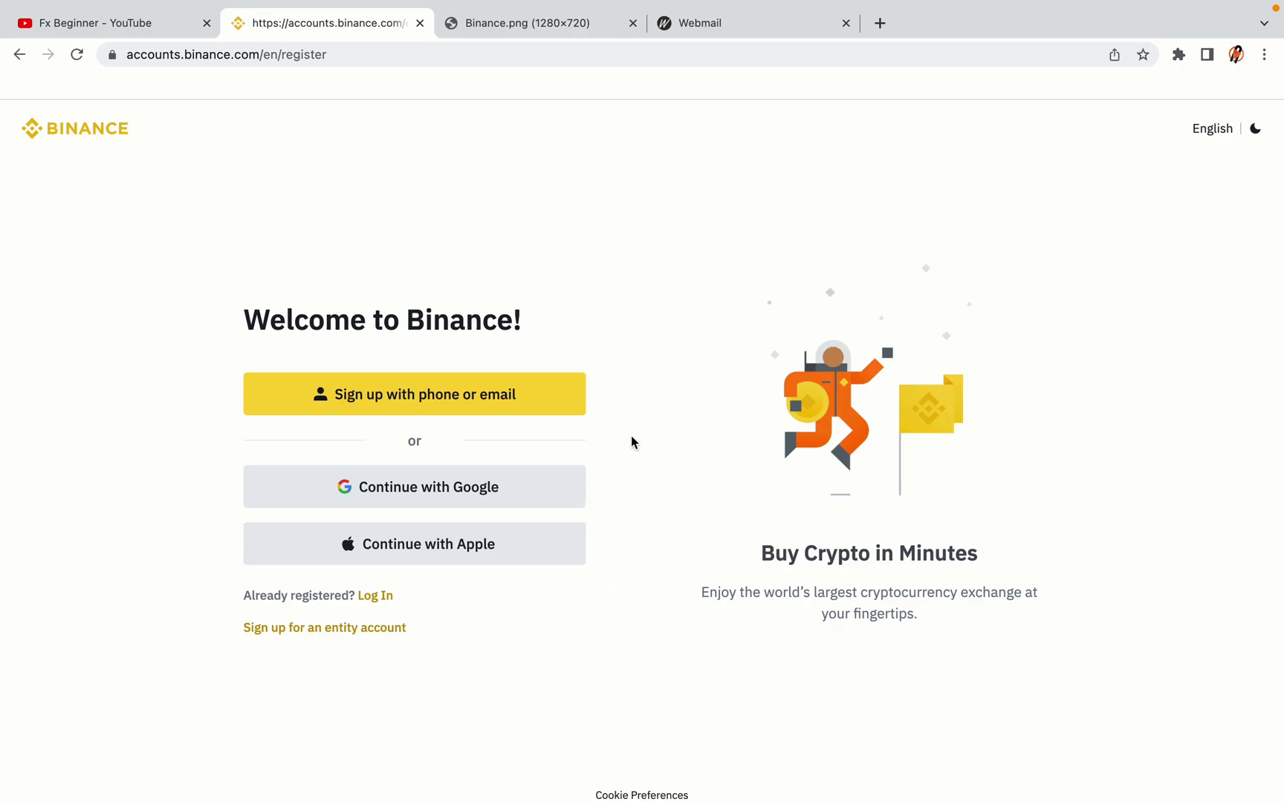
Fill in email and password, accept the Terms of Service, and submit the personal account form.
{"action": "left_click", "coordinate": [529, 409]}
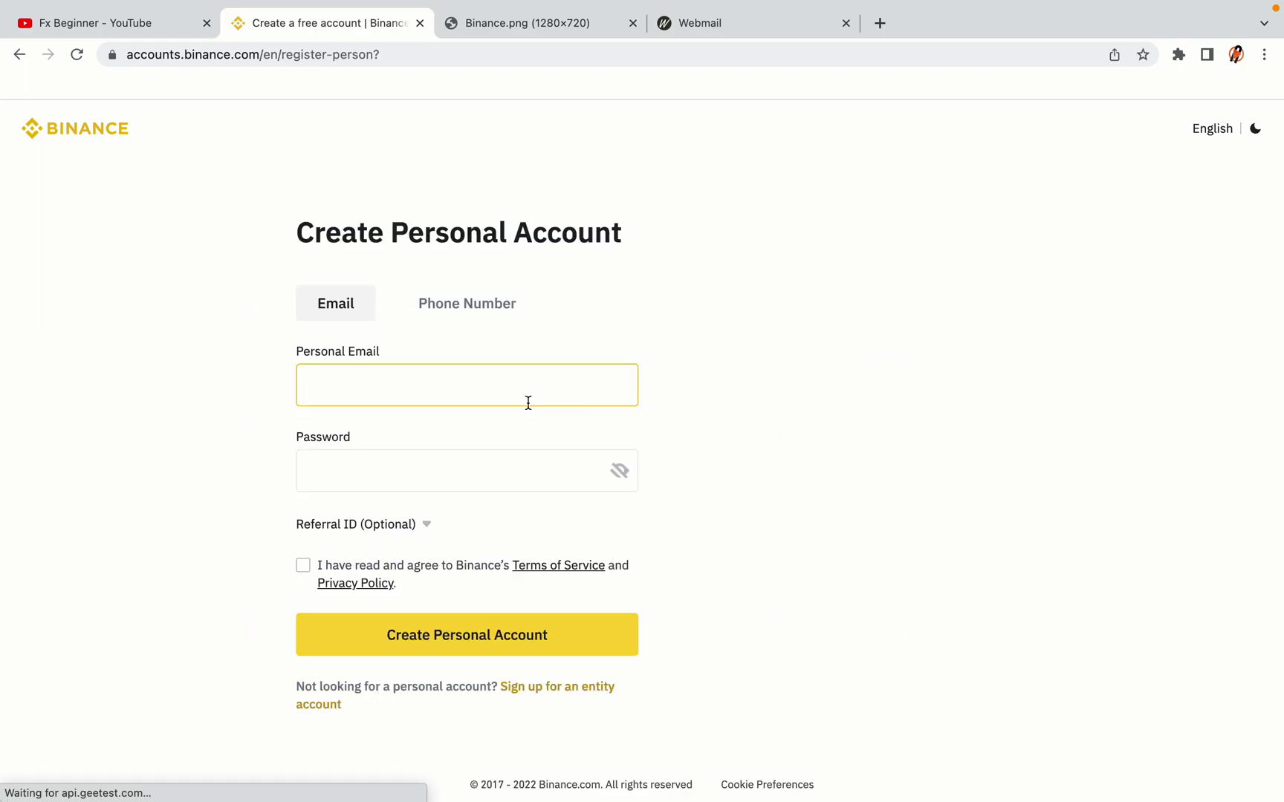
{"action": "left_click", "coordinate": [786, 454]}
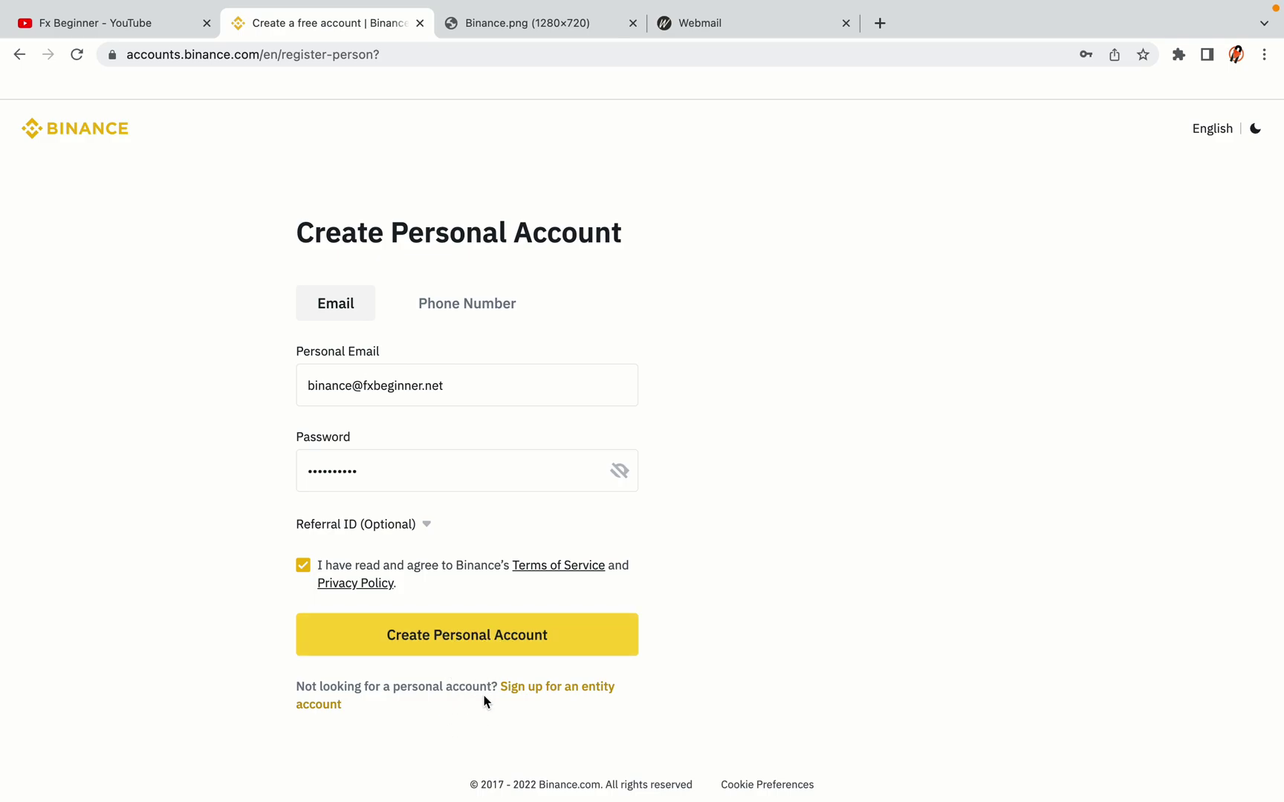
{"action": "left_click", "coordinate": [489, 643]}
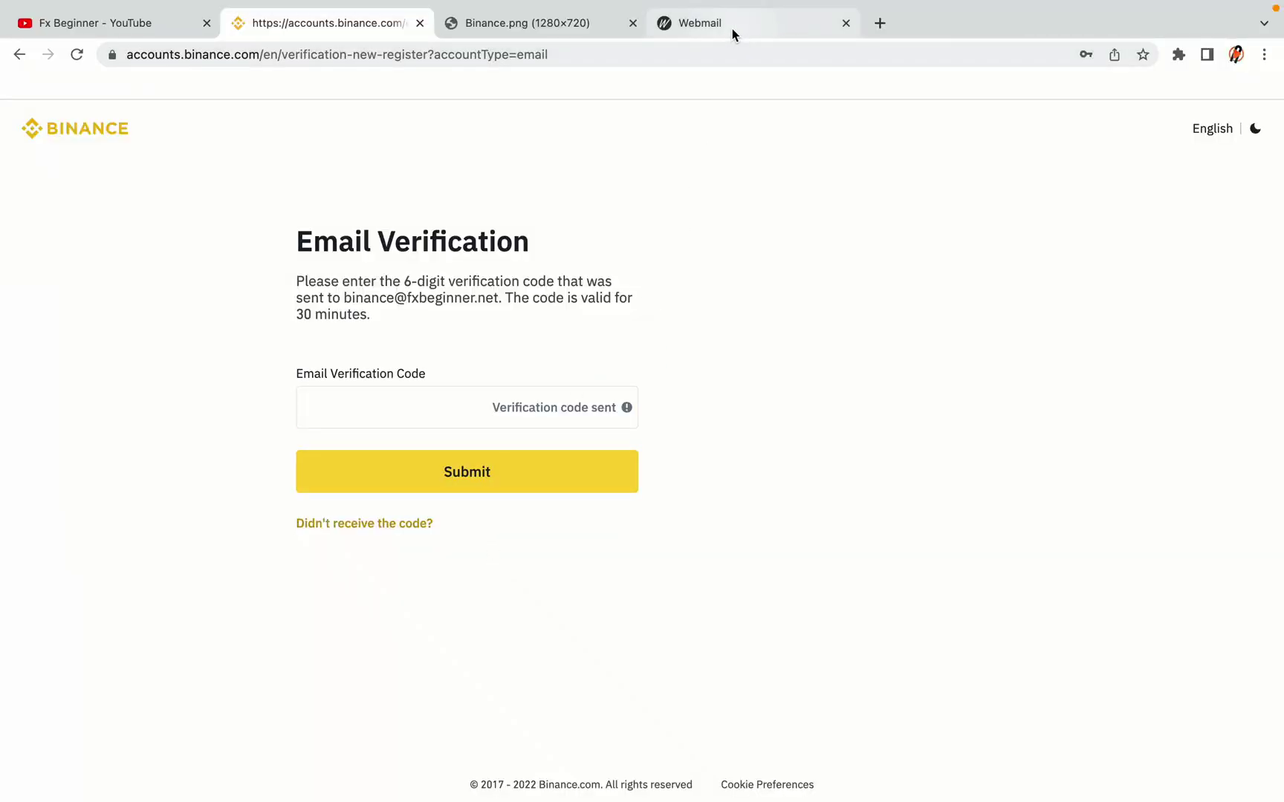
{"action": "left_click_drag", "start_coordinate": [731, 29], "coordinate": [531, 25]}
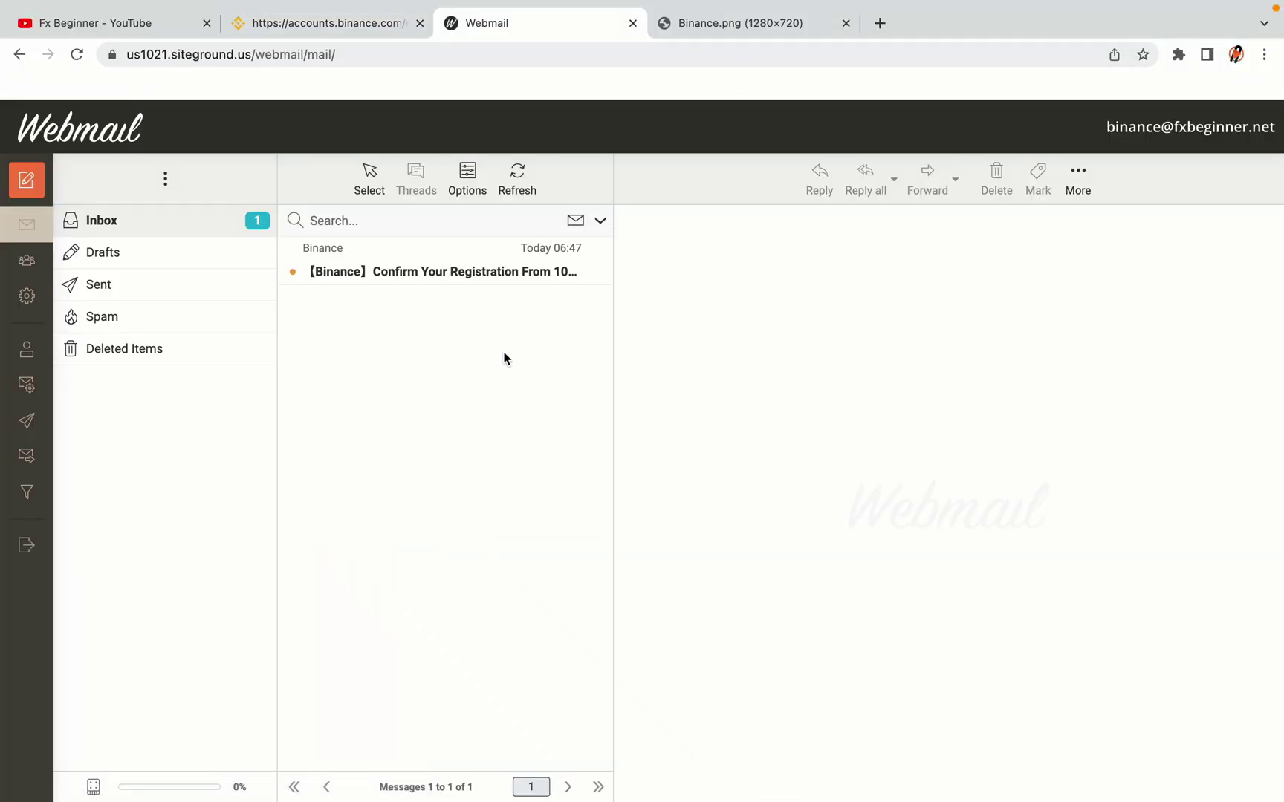
{"action": "mouse_move", "coordinate": [441, 261]}
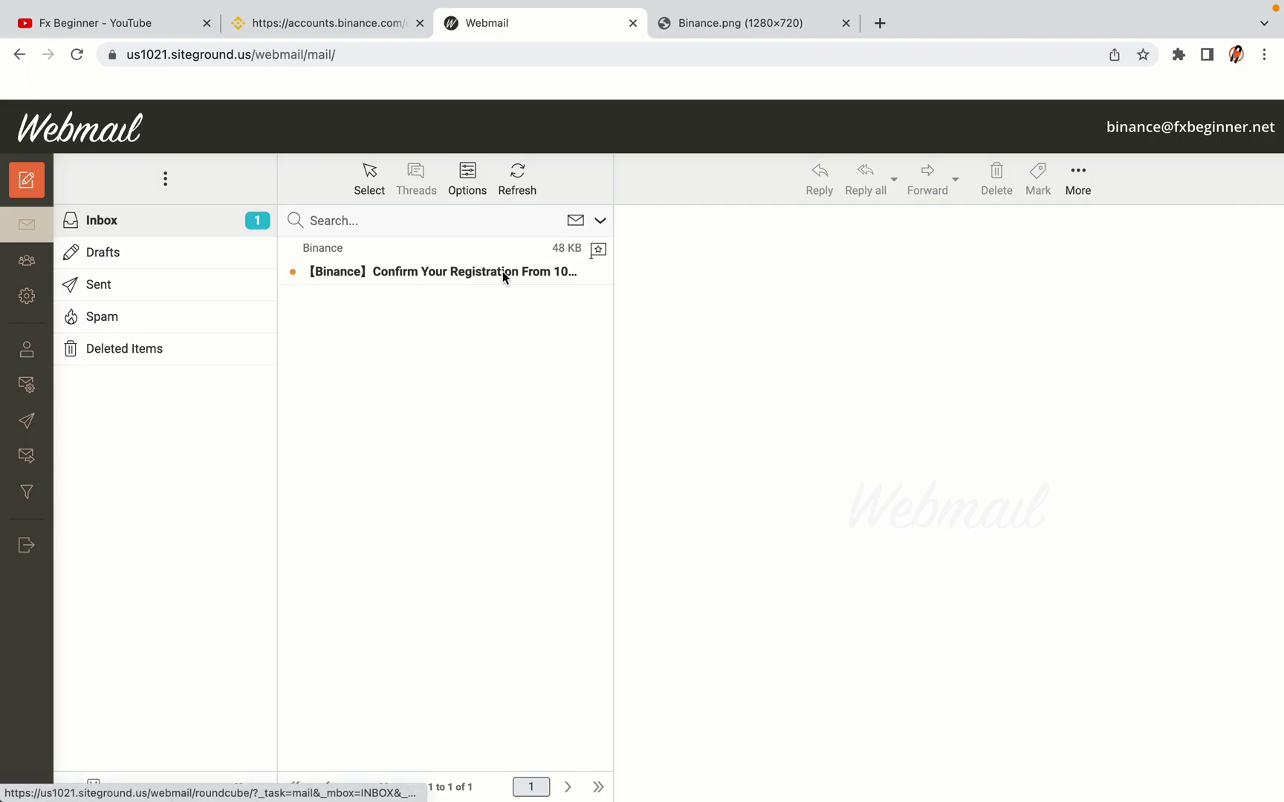
{"action": "left_click", "coordinate": [445, 271]}
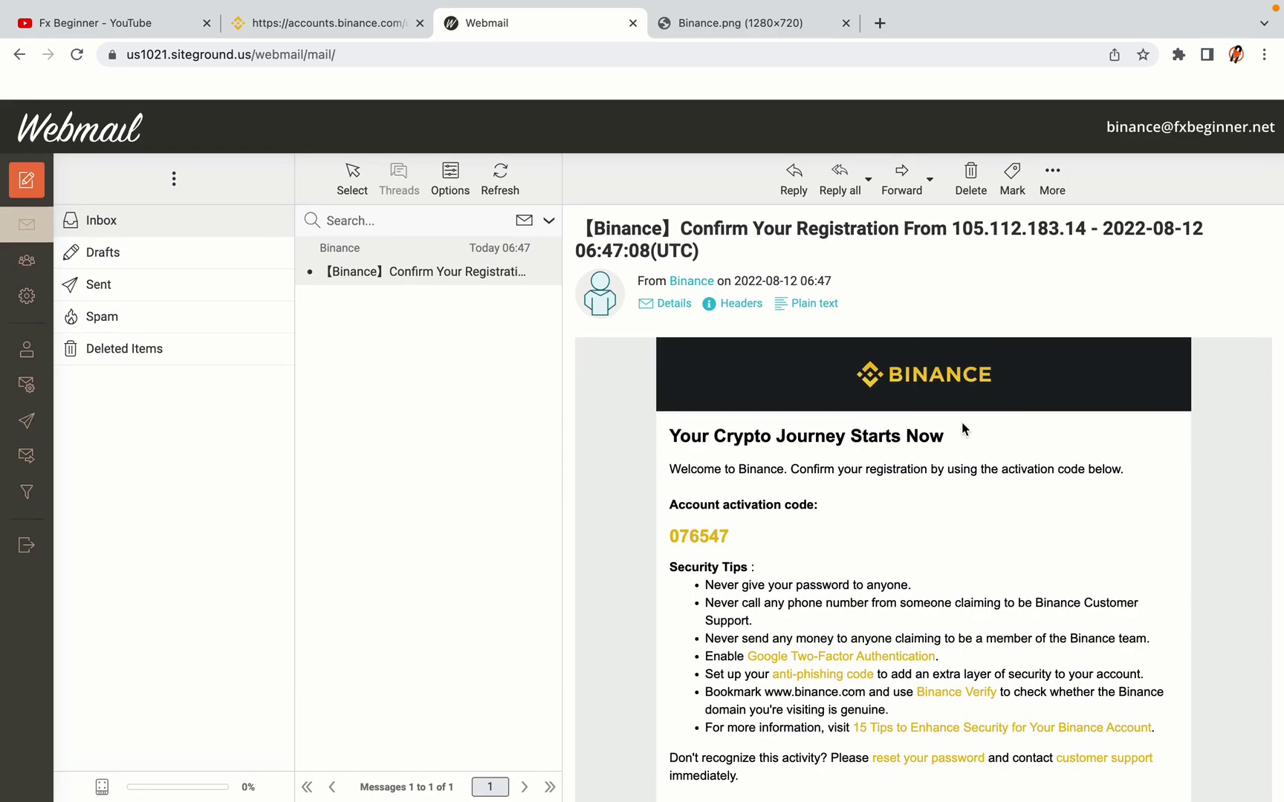
{"action": "scroll", "coordinate": [961, 429], "scroll_direction": "down", "scroll_amount": 3}
{"action": "scroll", "coordinate": [962, 430], "scroll_direction": "up", "scroll_amount": 1}
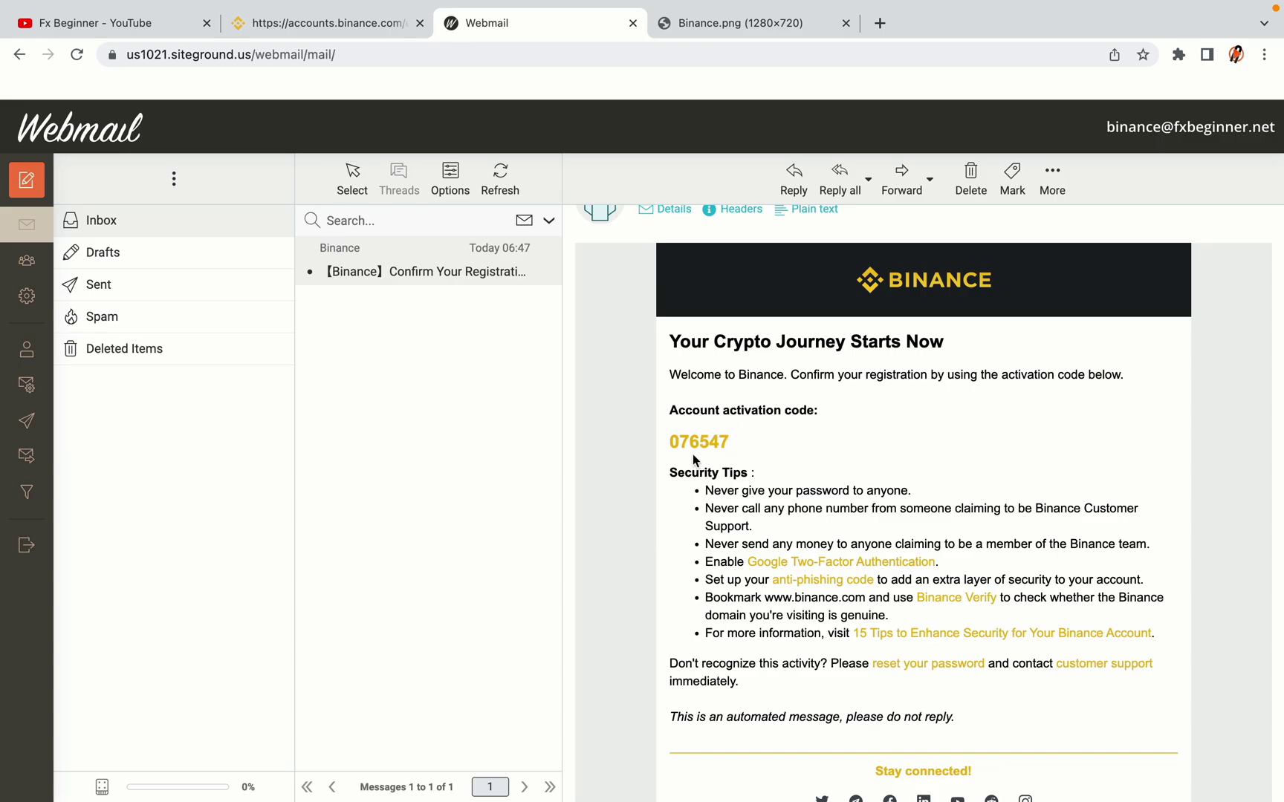
{"action": "left_click_drag", "start_coordinate": [668, 442], "coordinate": [734, 446]}
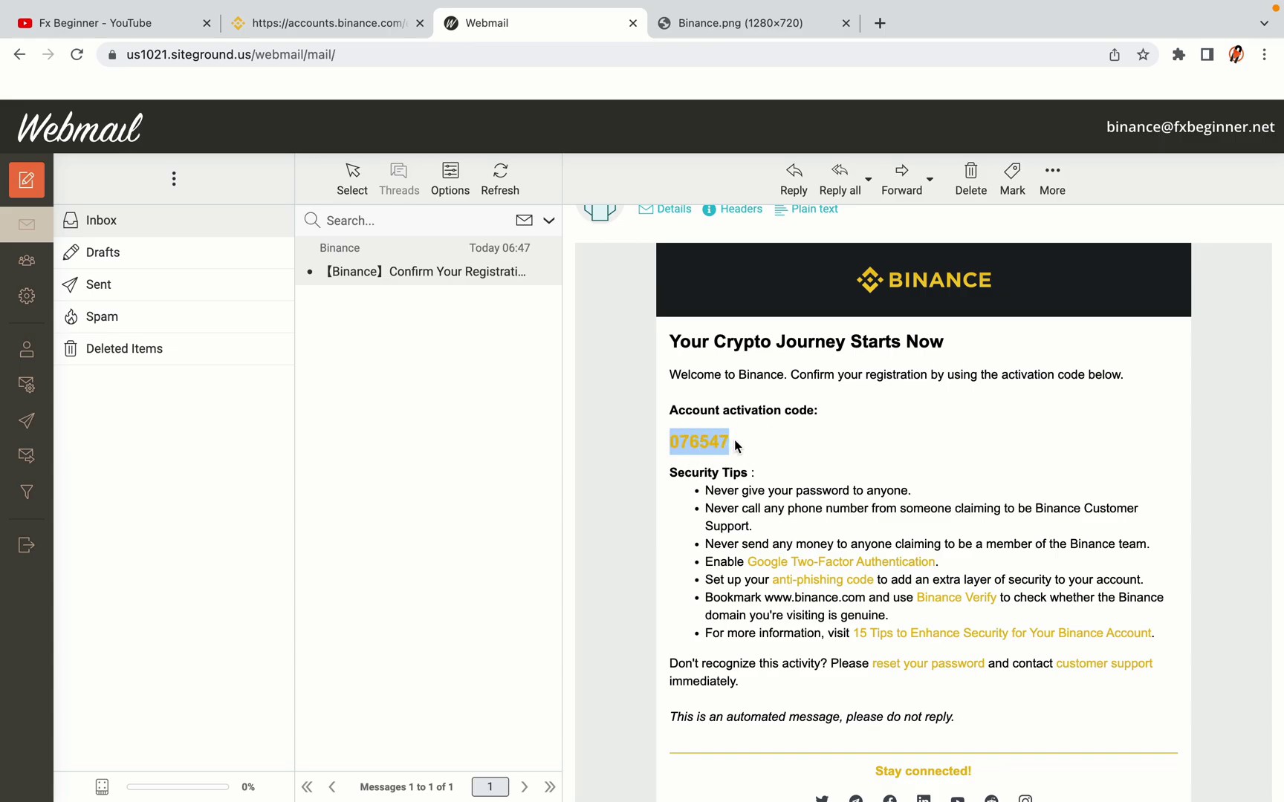
{"action": "left_click", "coordinate": [734, 439]}
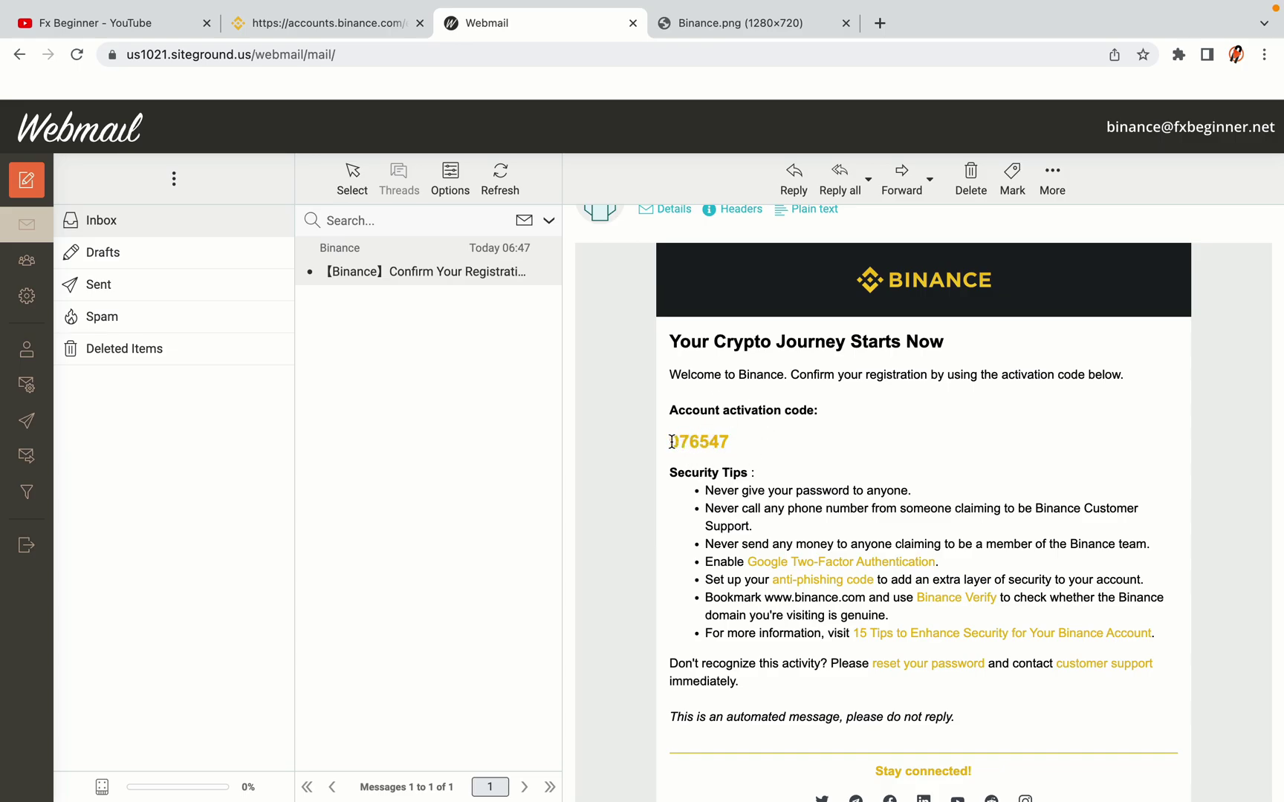
{"action": "left_click_drag", "start_coordinate": [672, 441], "coordinate": [723, 442]}
{"action": "right_click", "coordinate": [714, 442]}
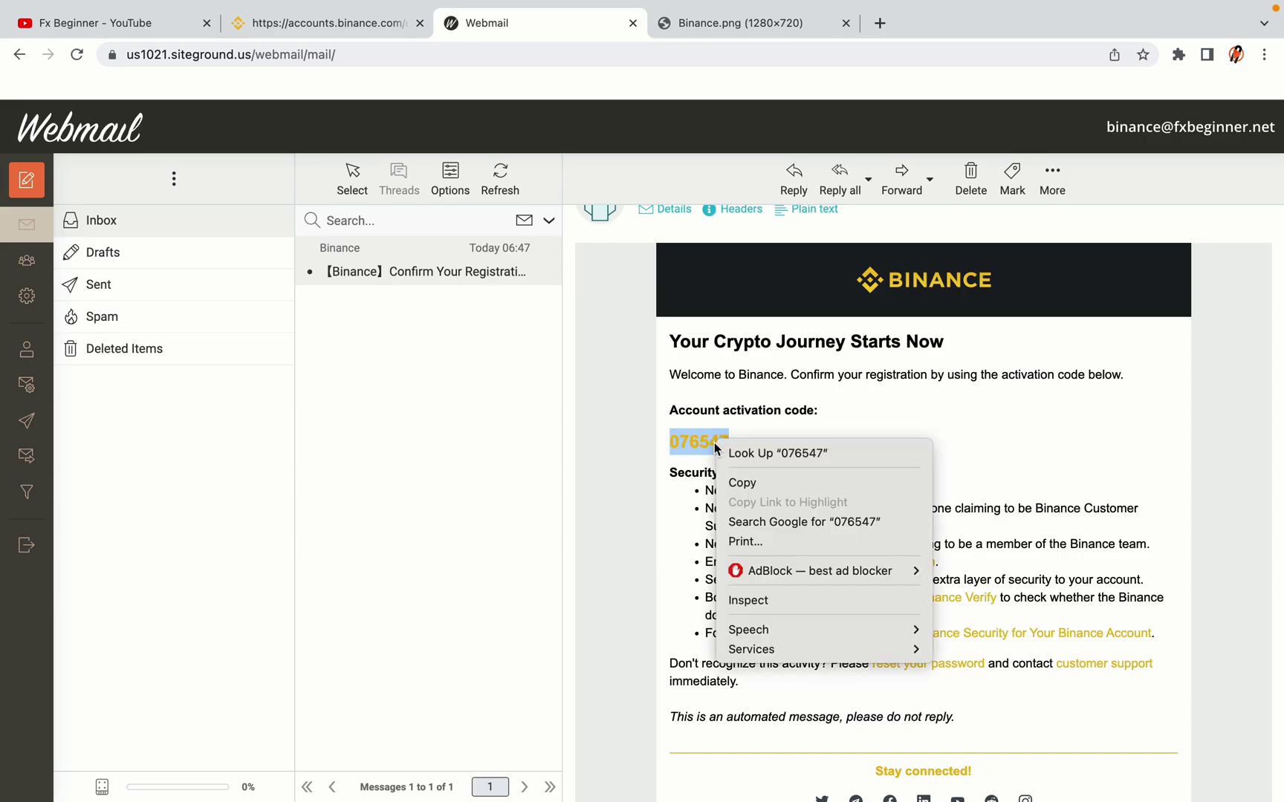
{"action": "left_click", "coordinate": [733, 480]}
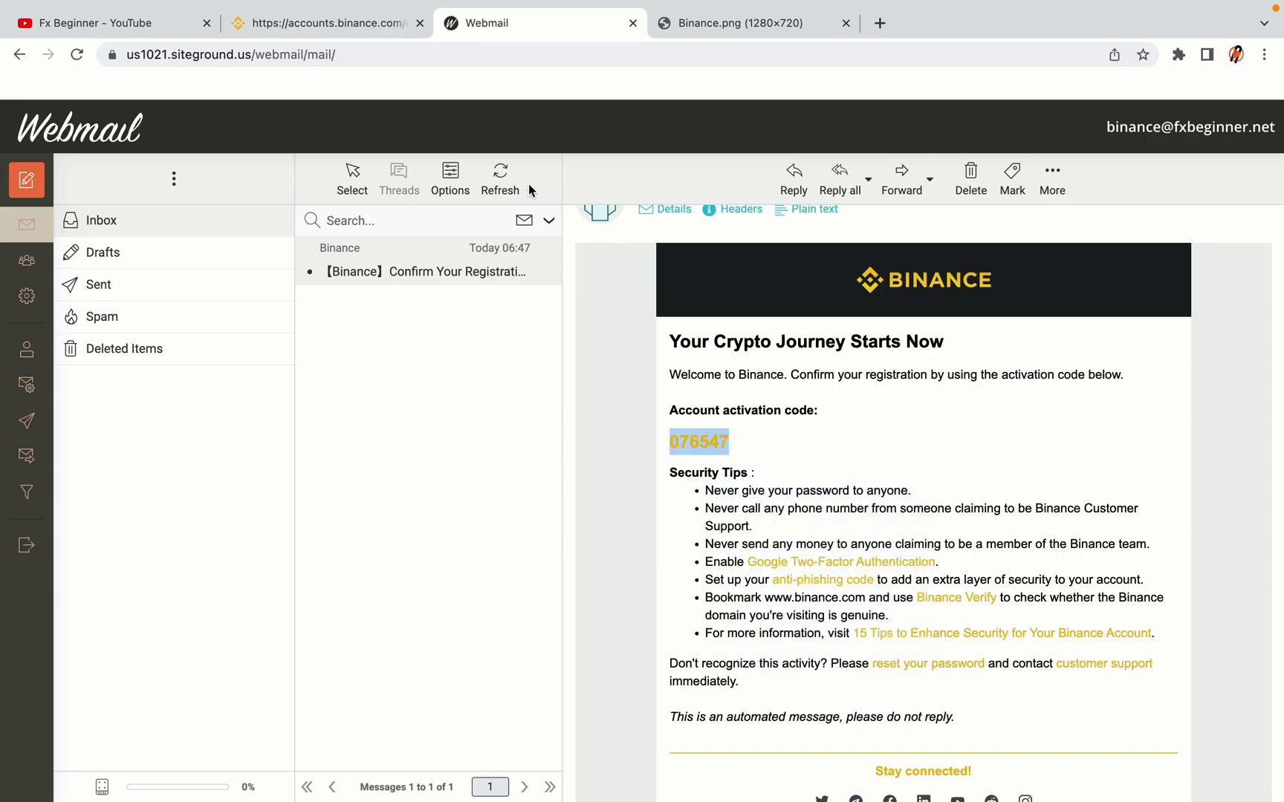
{"action": "left_click", "coordinate": [334, 23]}
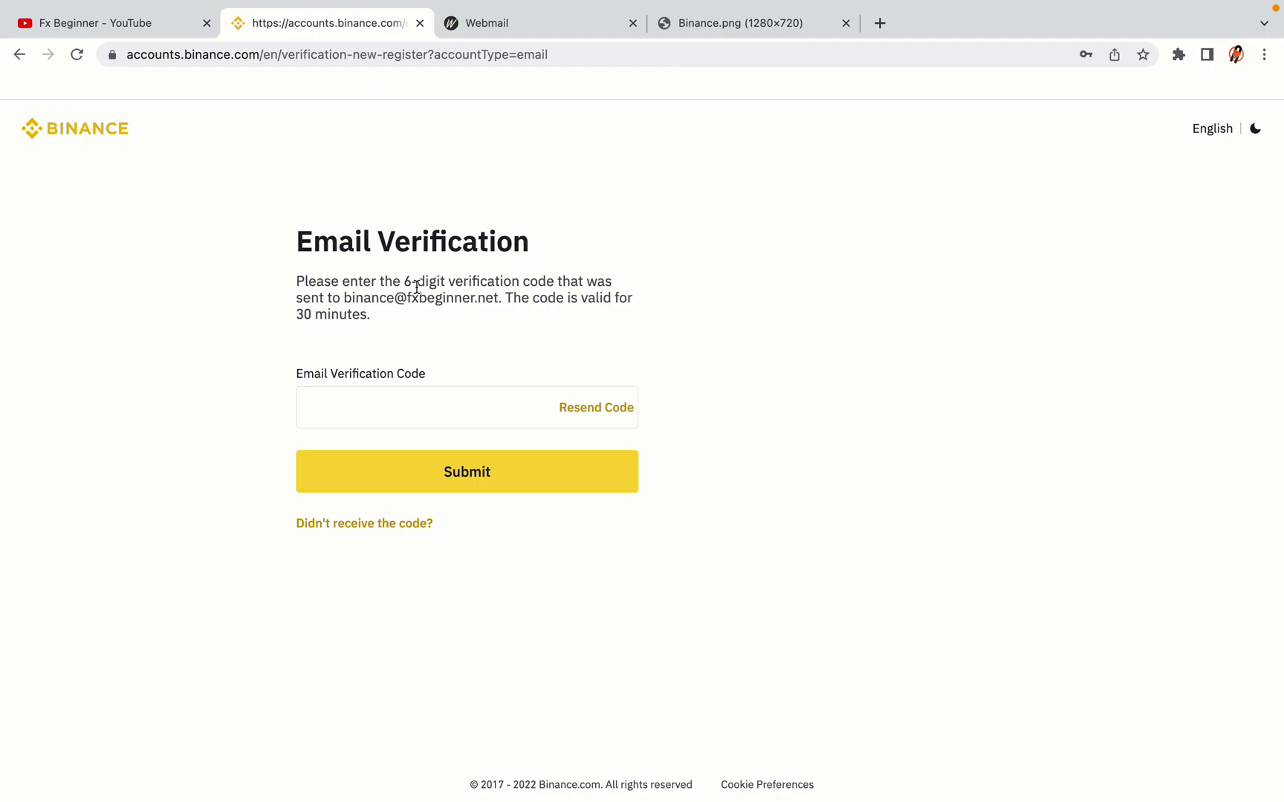
{"action": "left_click", "coordinate": [405, 403]}
{"action": "left_click", "coordinate": [391, 403]}
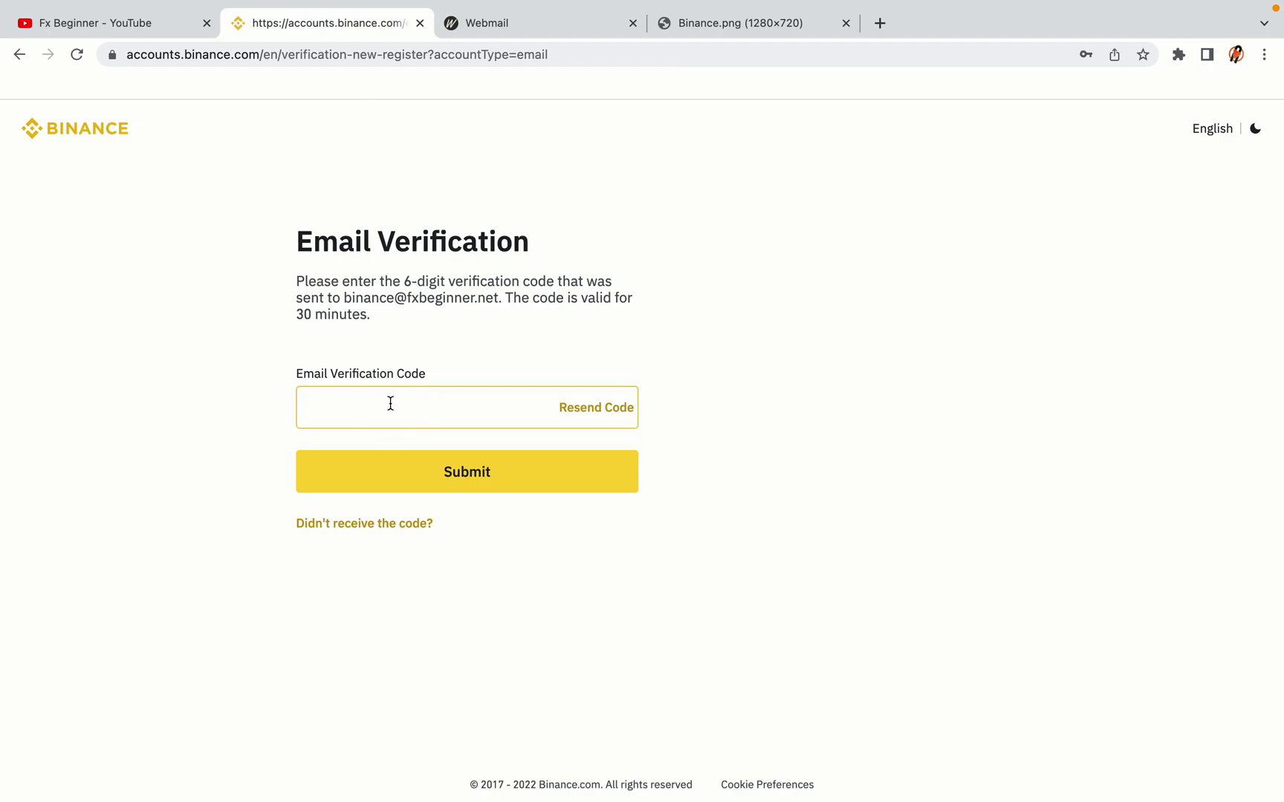
{"action": "key", "text": "ctrl+v"}
{"action": "left_click", "coordinate": [227, 384]}
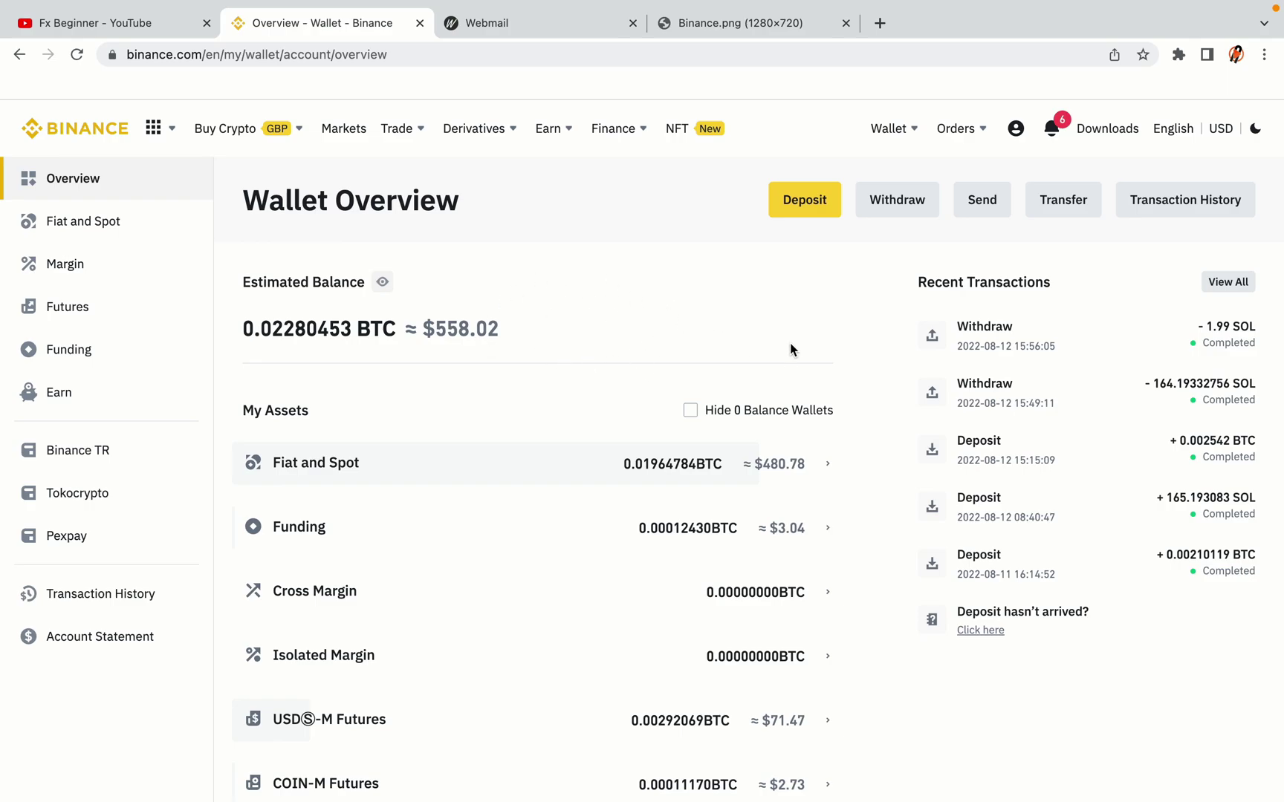
{"action": "scroll", "coordinate": [789, 341], "scroll_direction": "down", "scroll_amount": 2}
{"action": "scroll", "coordinate": [789, 342], "scroll_direction": "down", "scroll_amount": 2}
{"action": "scroll", "coordinate": [789, 343], "scroll_direction": "down", "scroll_amount": 1}
{"action": "scroll", "coordinate": [789, 342], "scroll_direction": "down", "scroll_amount": 1}
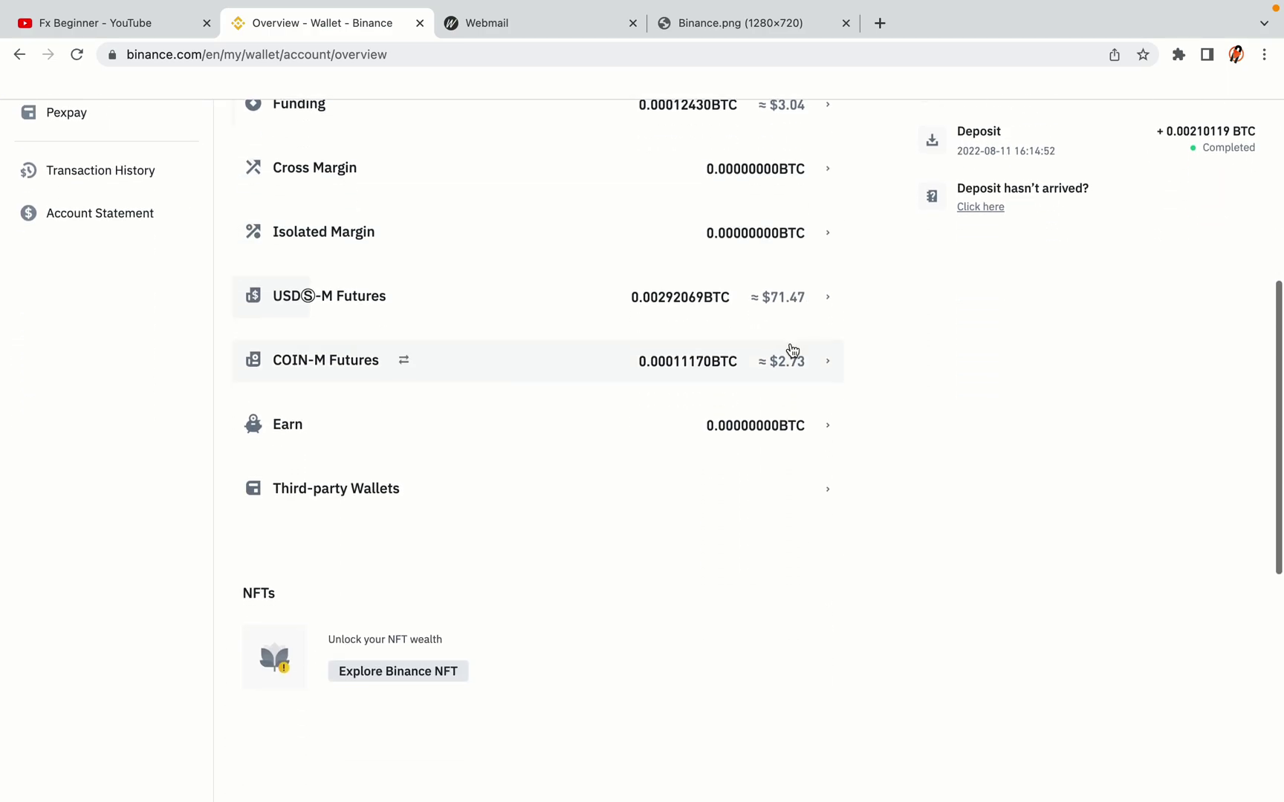
{"action": "scroll", "coordinate": [789, 343], "scroll_direction": "up", "scroll_amount": 1}
{"action": "scroll", "coordinate": [789, 342], "scroll_direction": "up", "scroll_amount": 3}
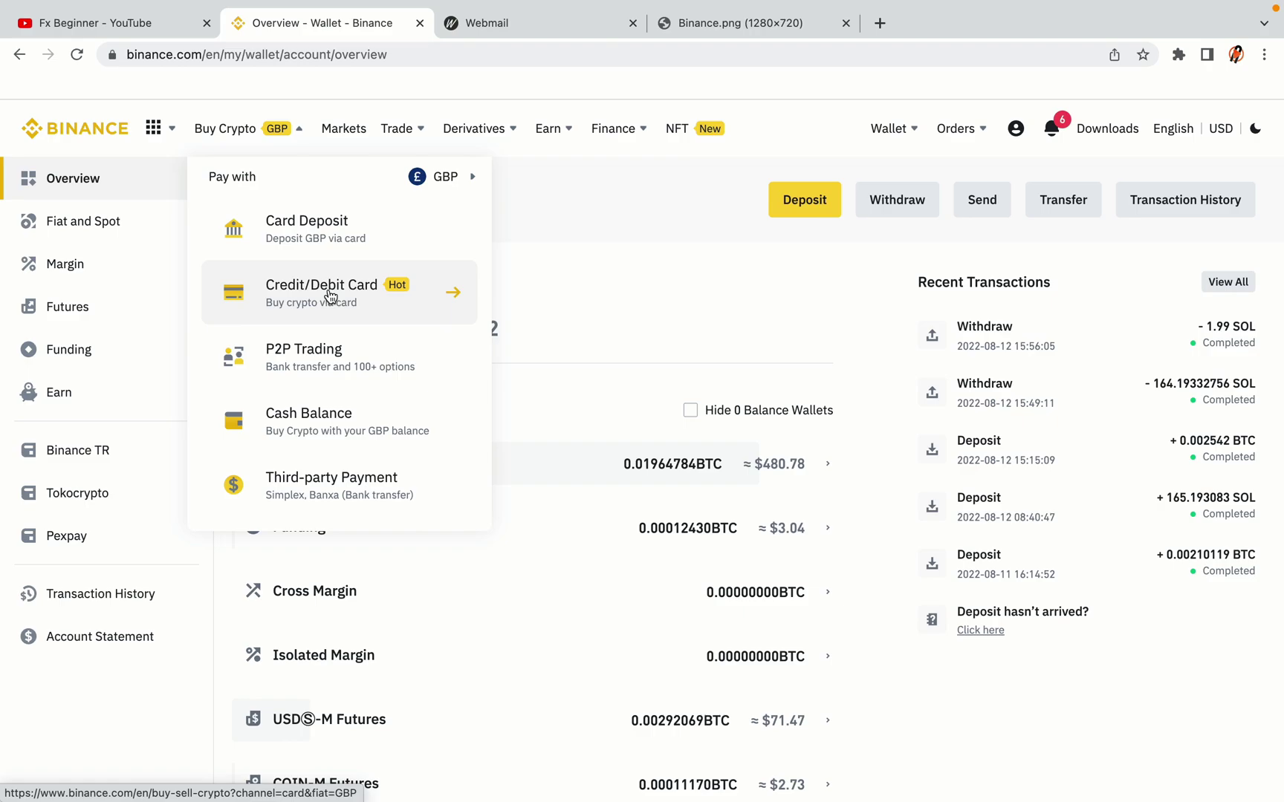
{"action": "mouse_move", "coordinate": [401, 129]}
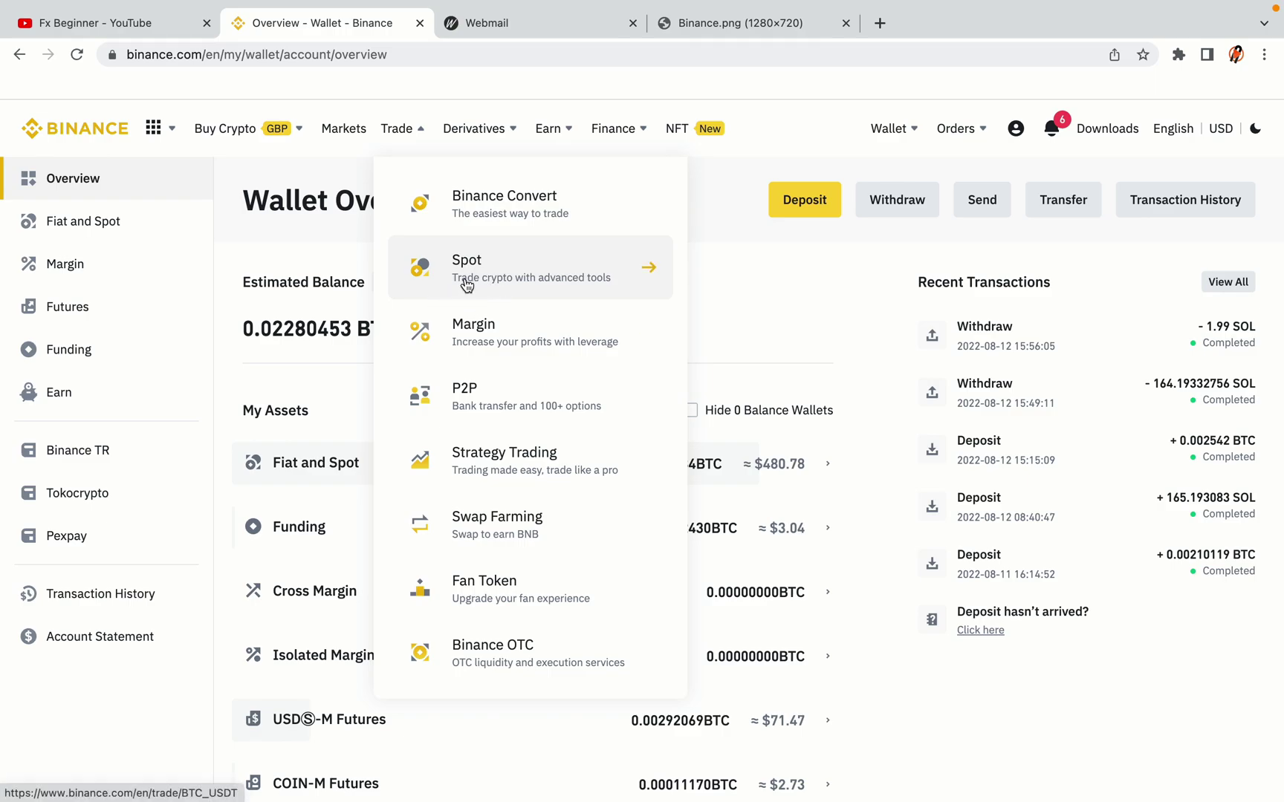
Go back to the Binance home page using the Binance logo.
{"action": "left_click", "coordinate": [84, 121]}
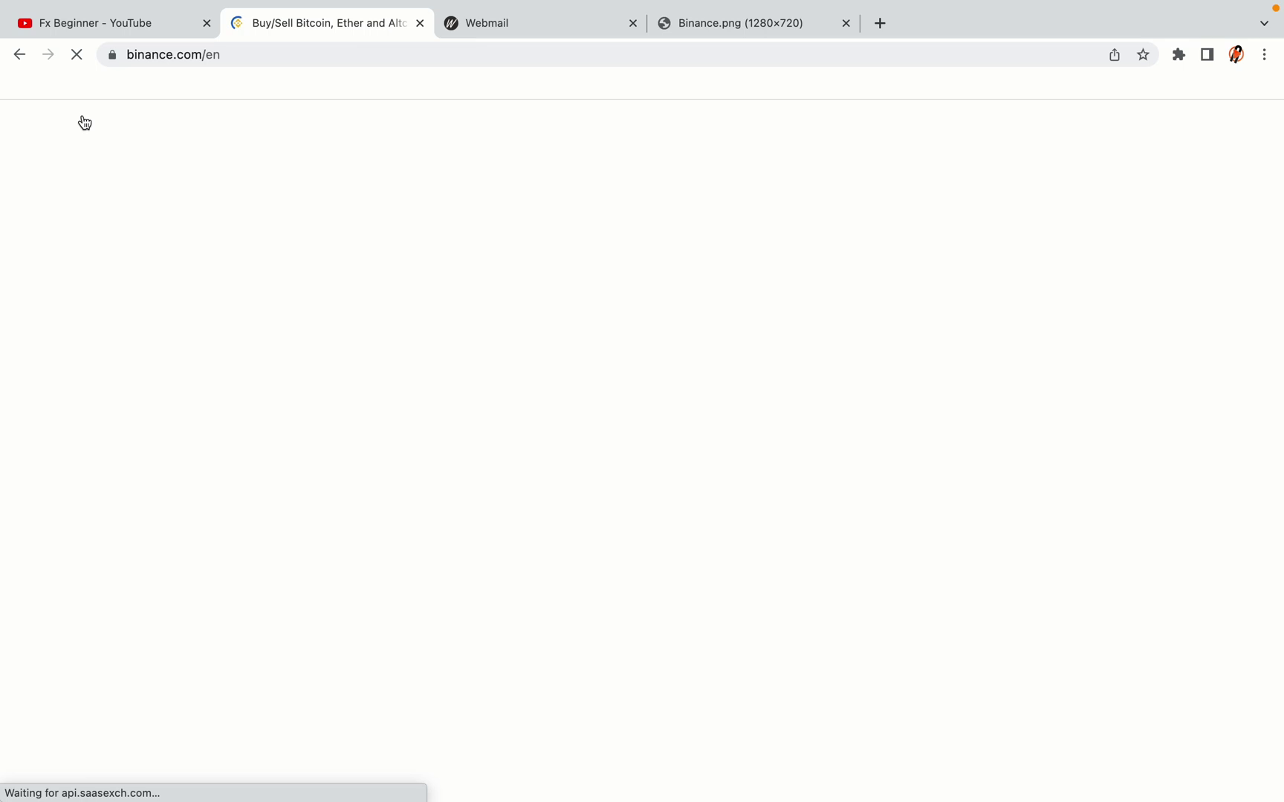